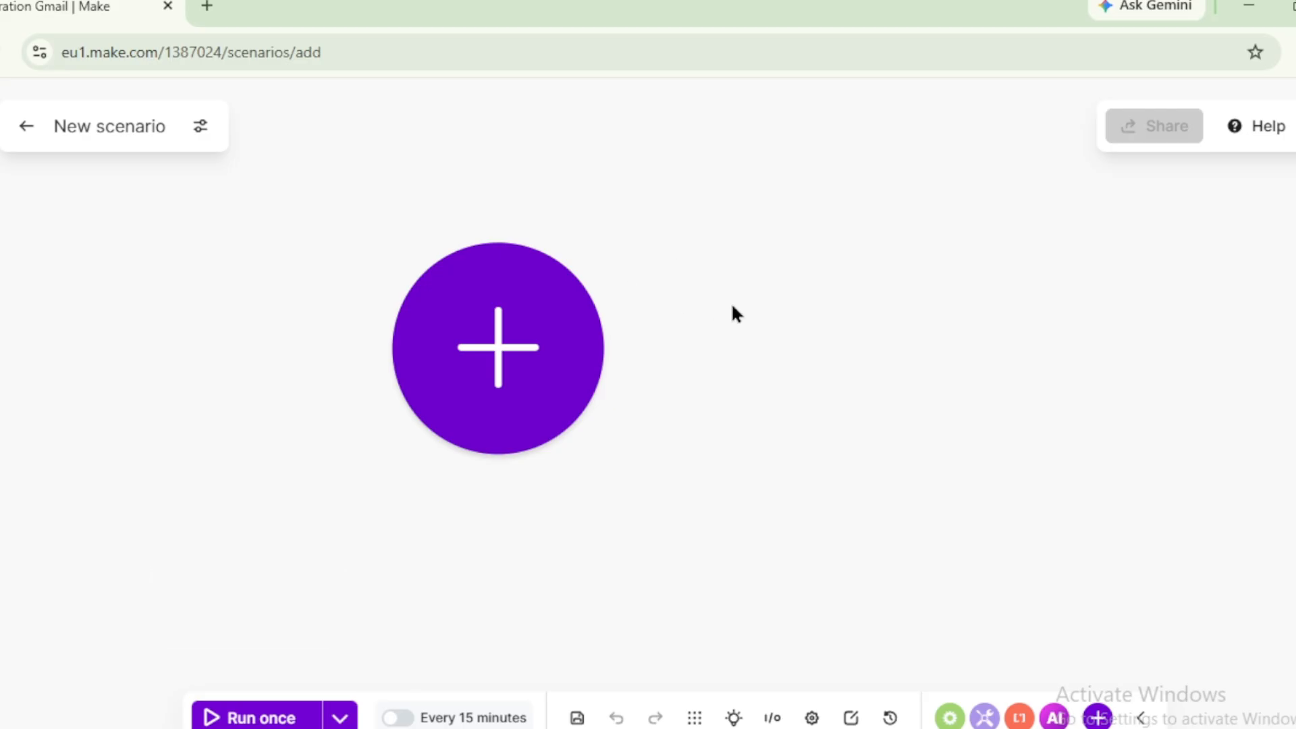
Start the scenario's first module and search the apps for Gmail, choosing it as the app.
click(508, 332)
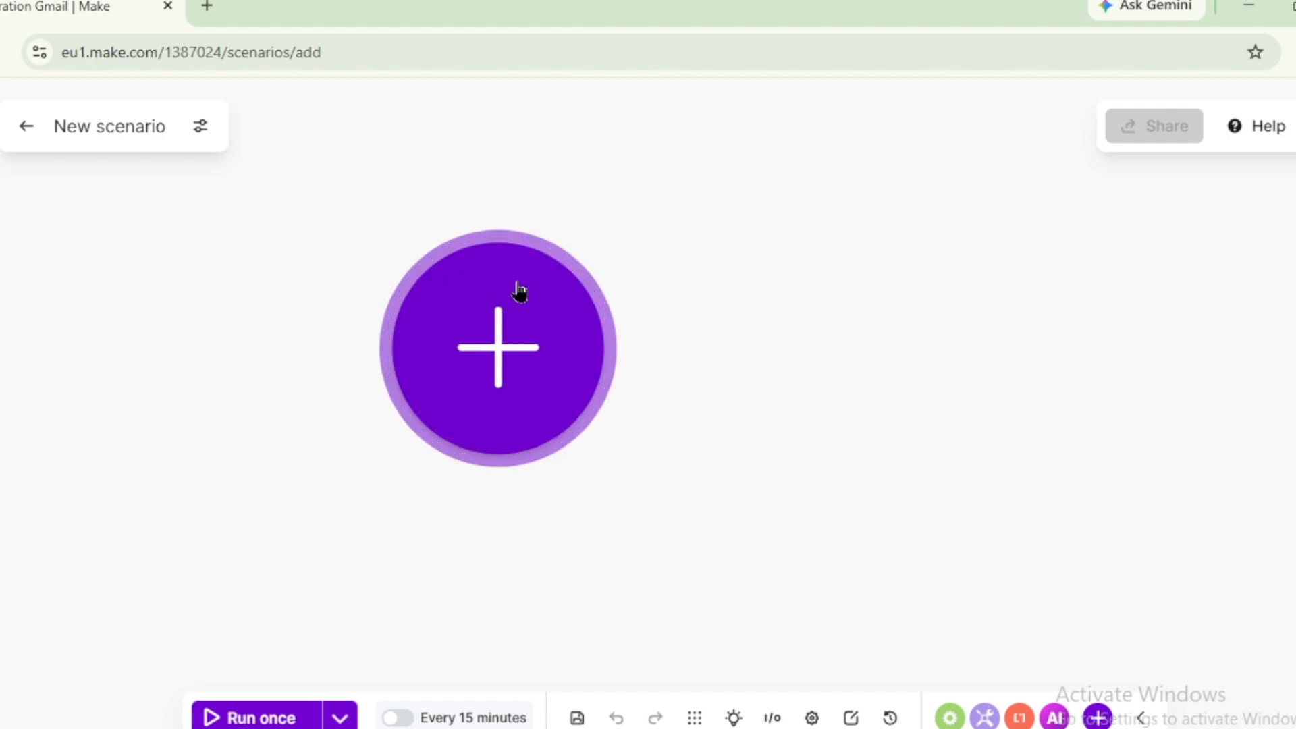
click(517, 290)
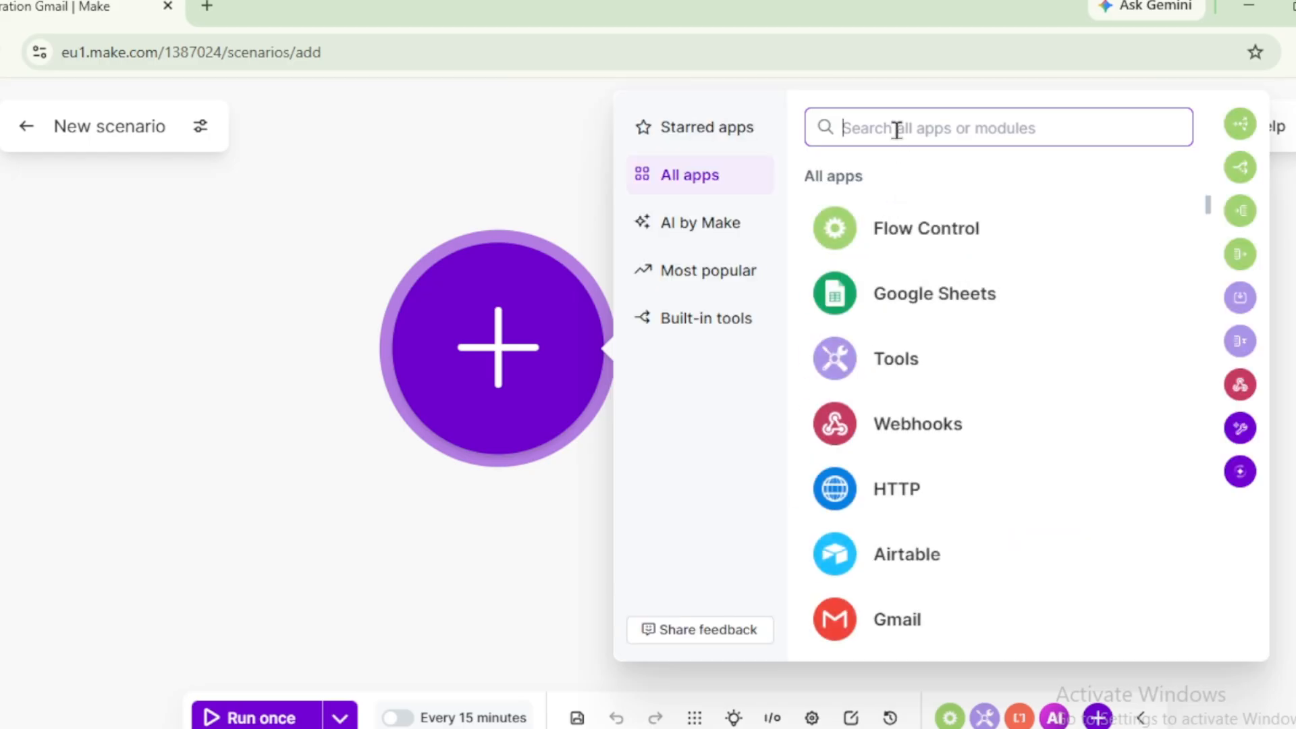
scroll(931, 281, down, 10)
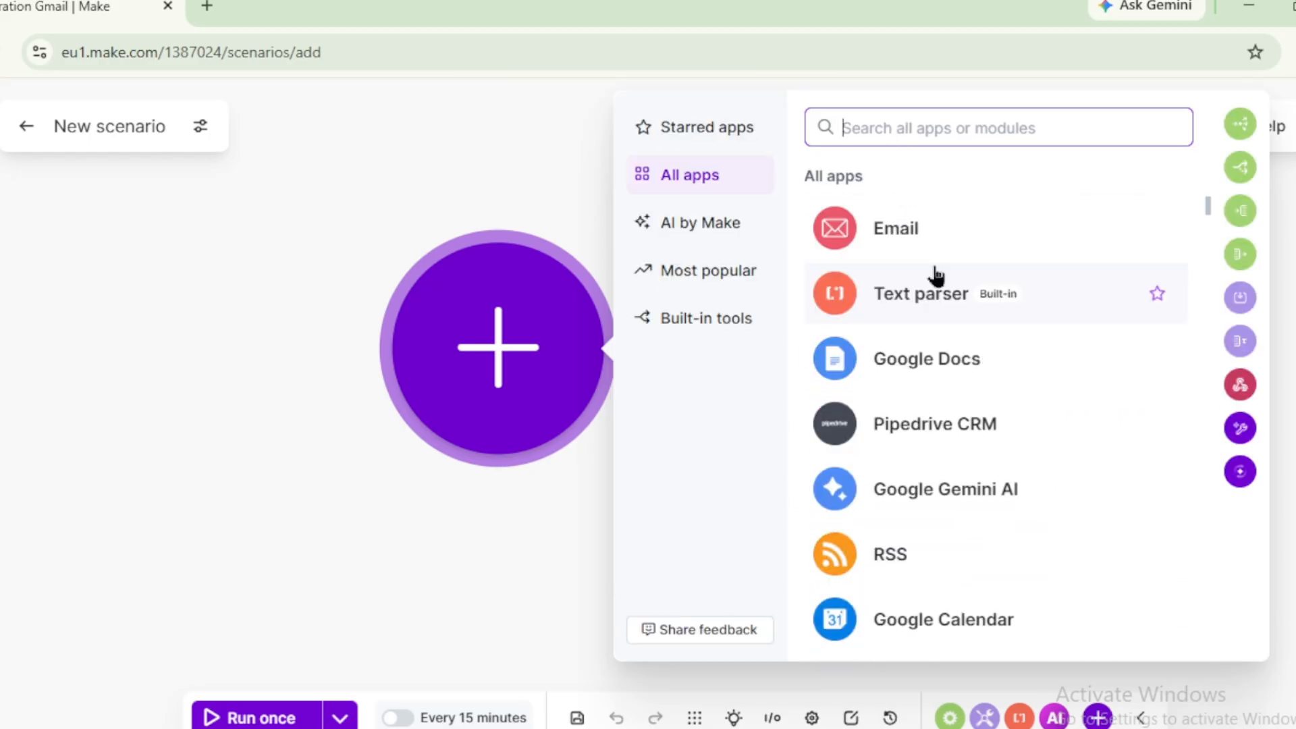
scroll(932, 280, down, 5)
scroll(928, 283, up, 15)
scroll(928, 284, down, 5)
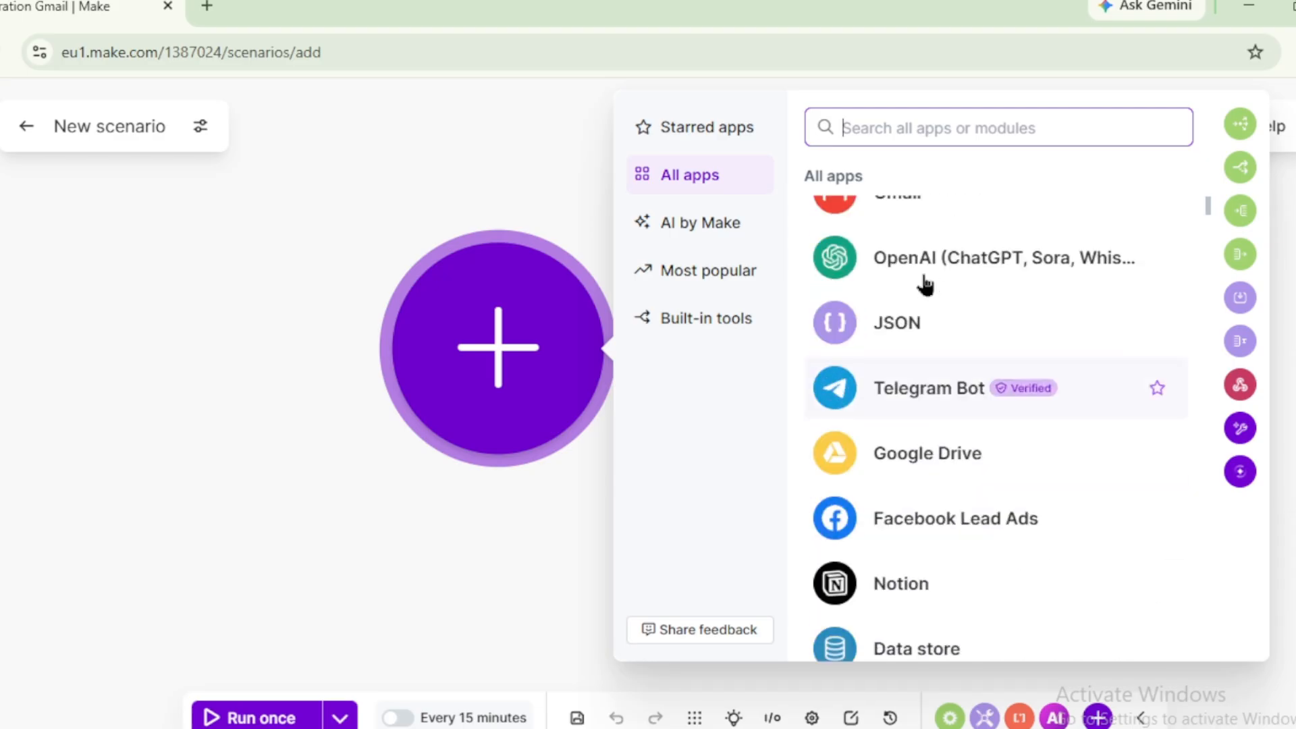
scroll(924, 283, down, 15)
scroll(923, 286, up, 20)
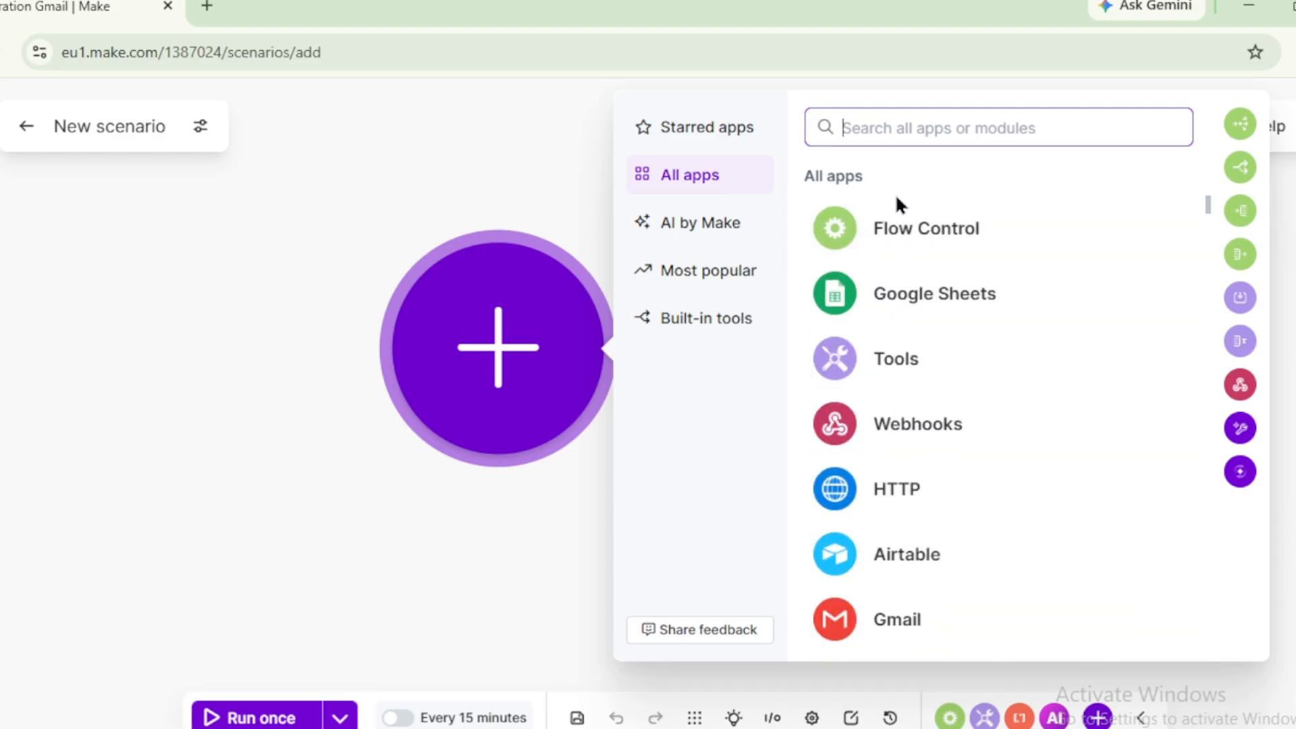
text(g)
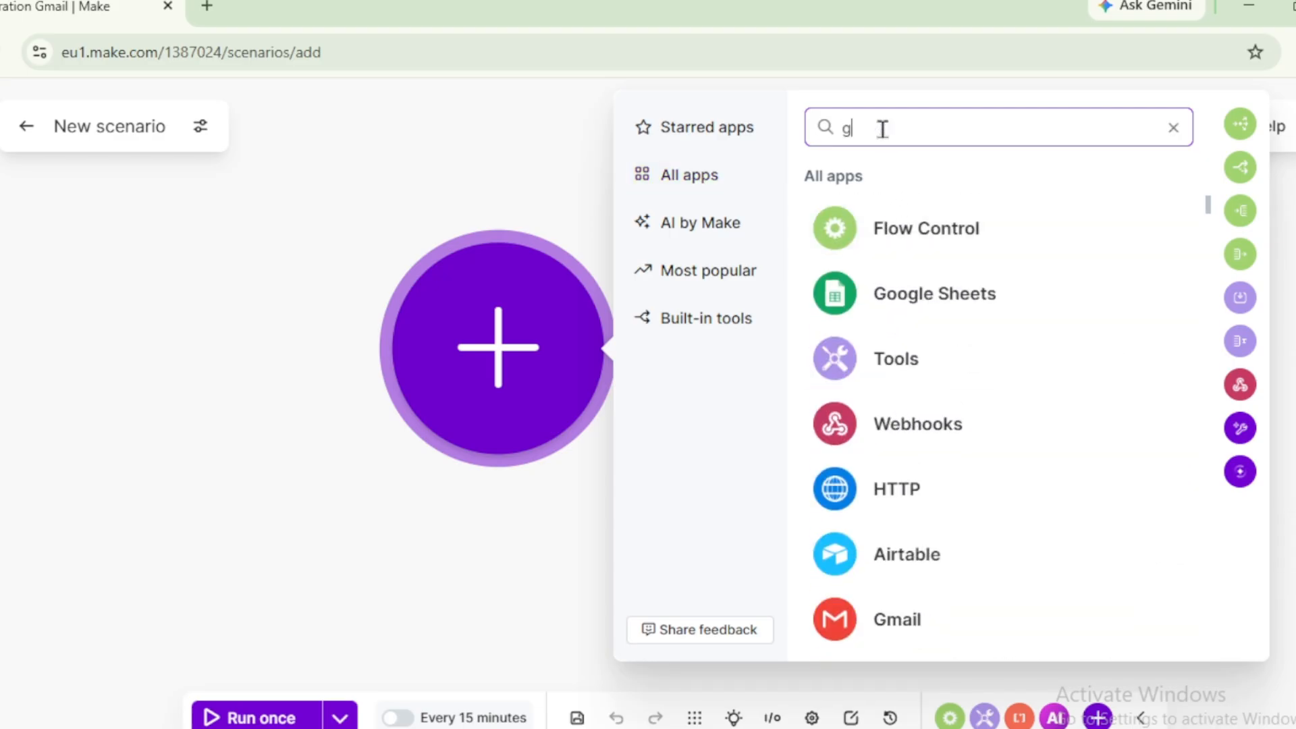
text(mai)
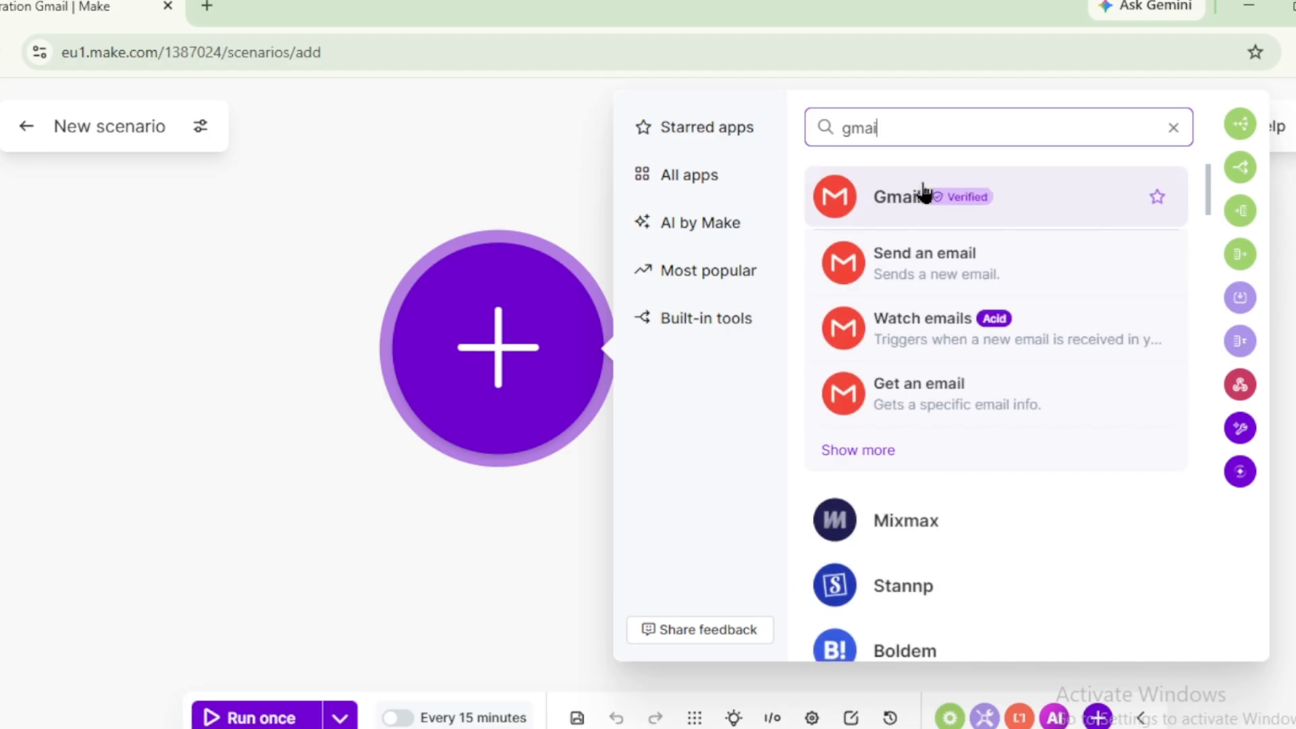
click(922, 189)
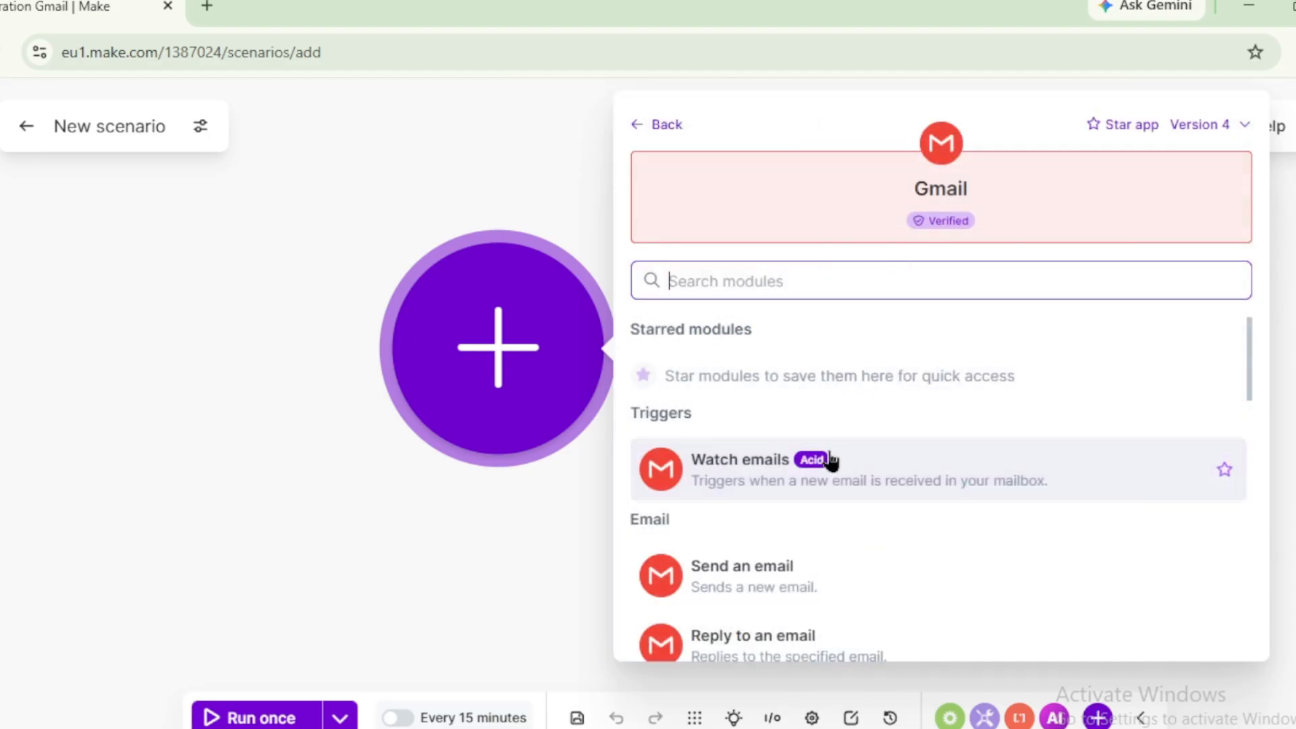
Browse the Gmail modules and add the Watch emails trigger to the scenario.
scroll(837, 465, down, 5)
scroll(830, 423, up, 3)
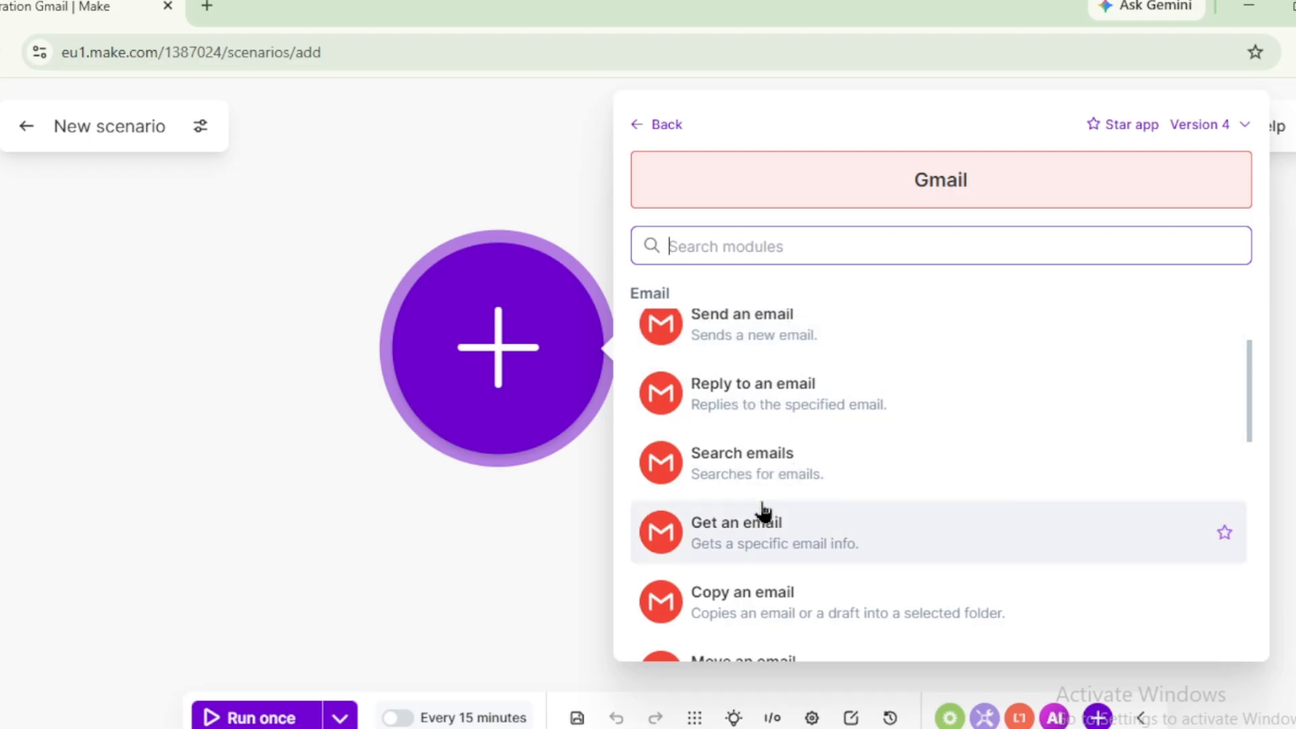
scroll(837, 431, up, 4)
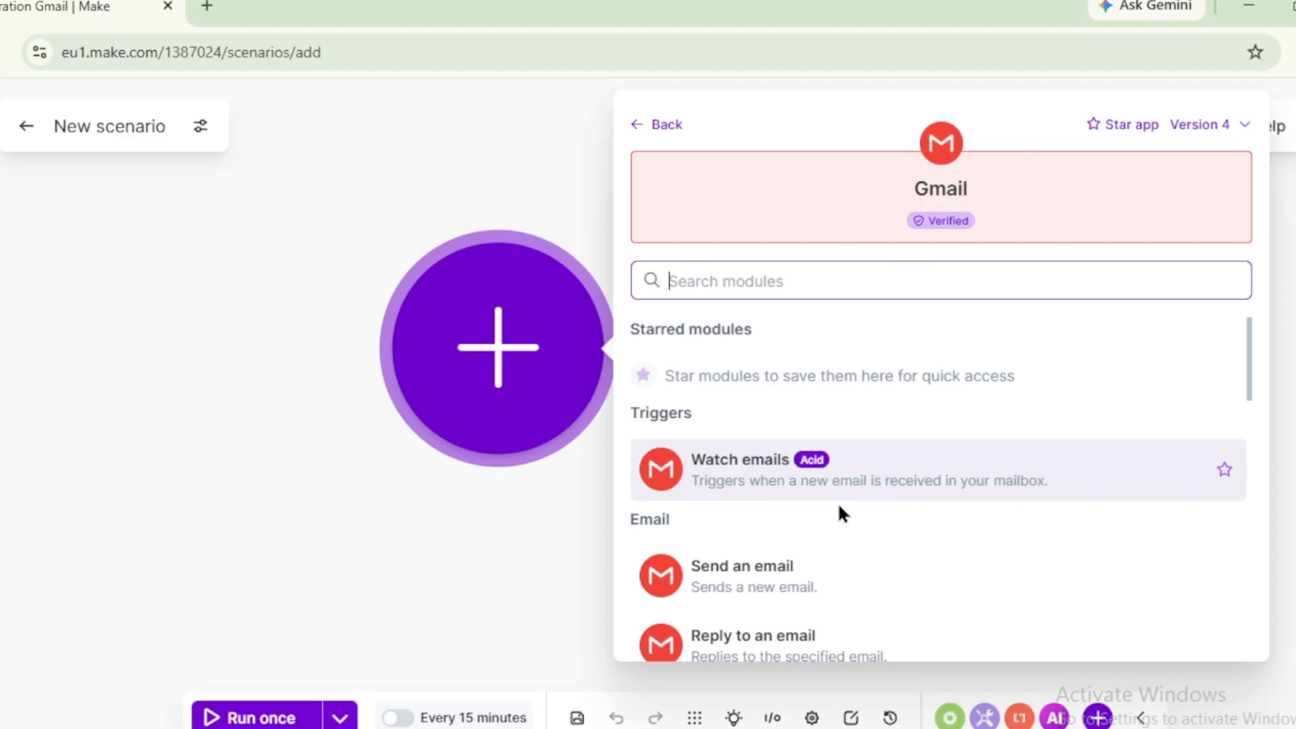
scroll(837, 499, down, 2)
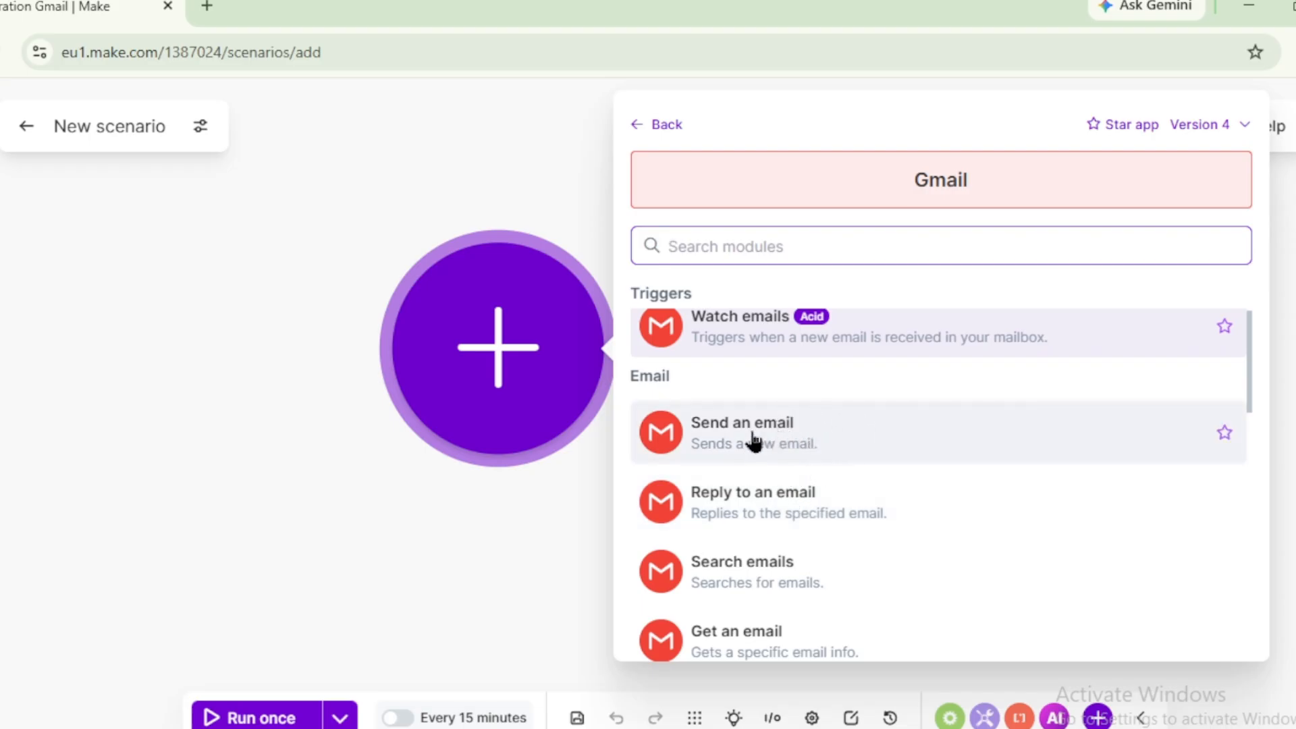
click(768, 327)
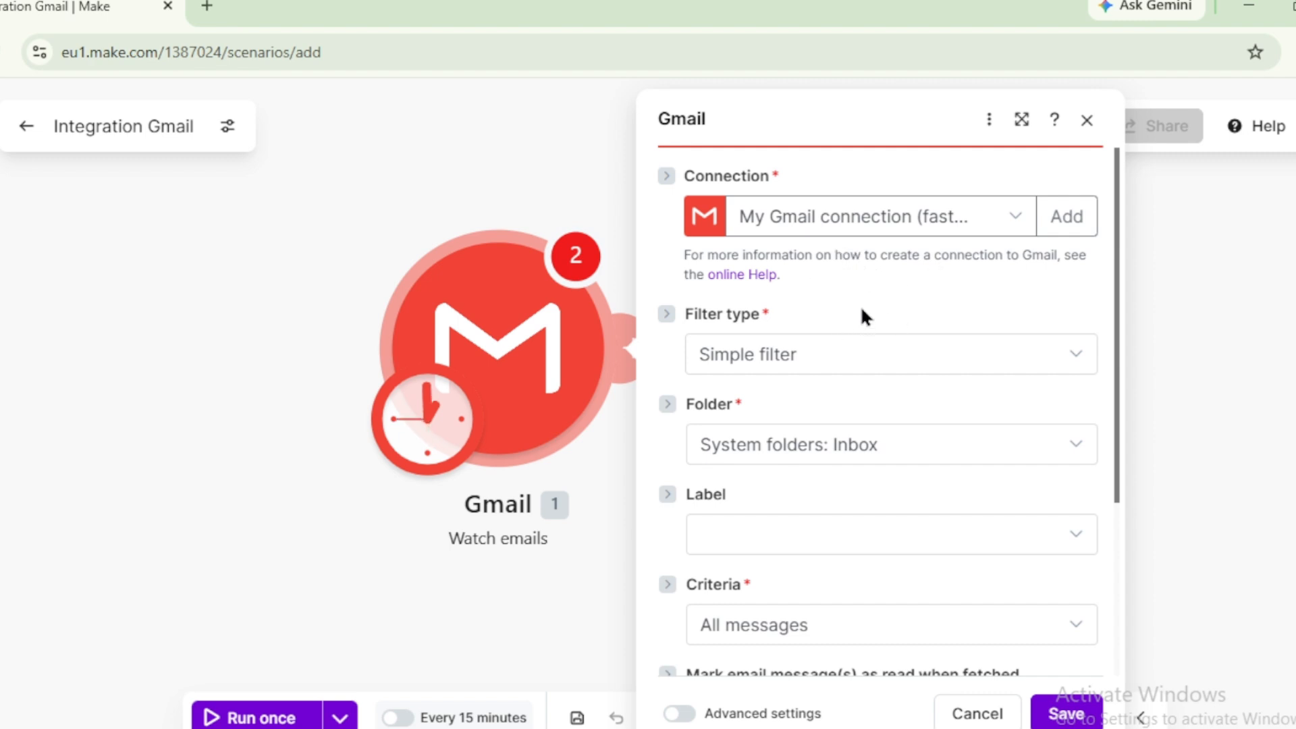
Set the Gmail trigger's filter type to Simple filter and its folder to the Inbox system folder.
scroll(888, 347, down, 3)
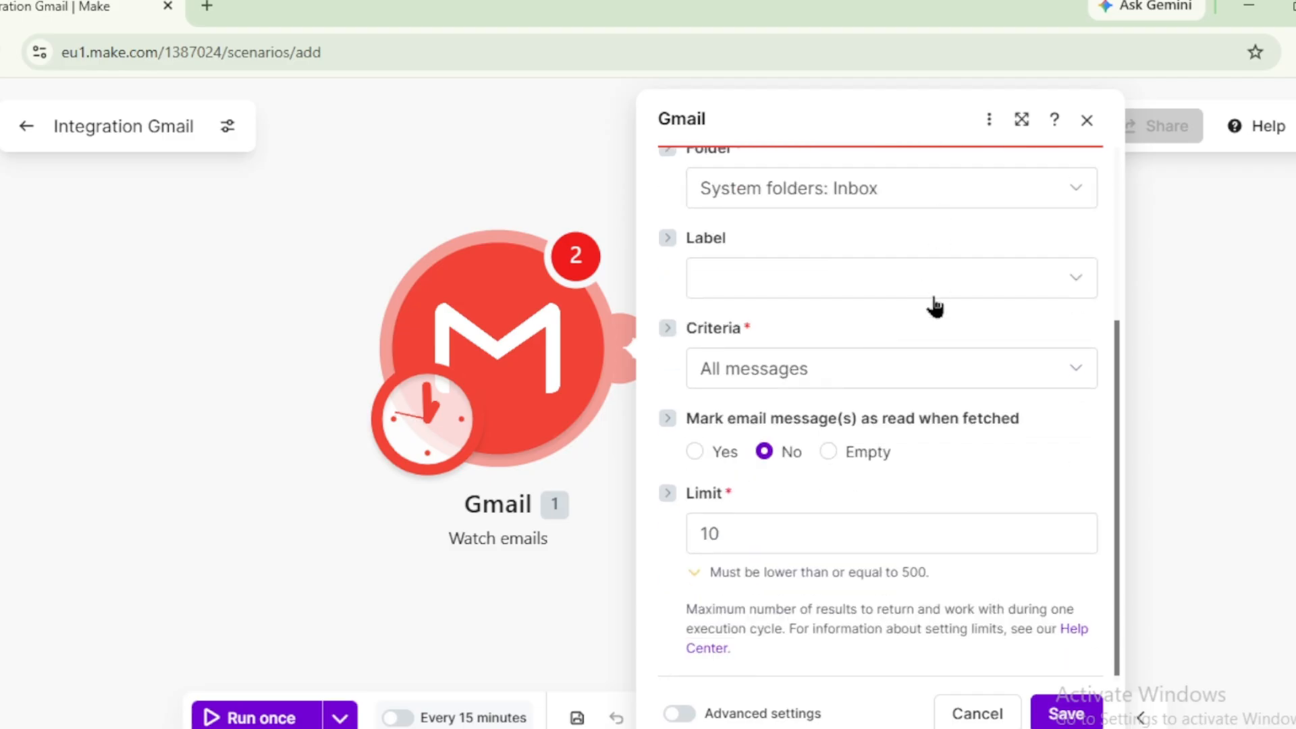
scroll(934, 305, up, 3)
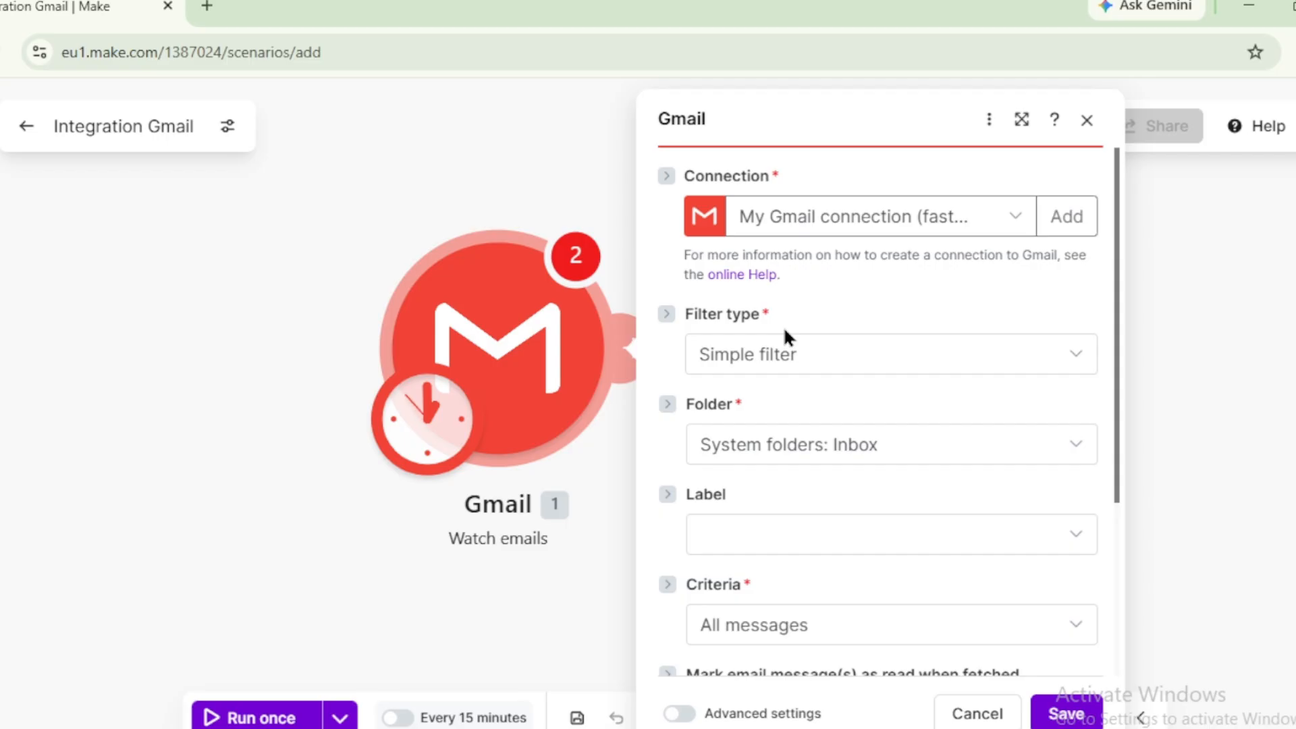
click(859, 361)
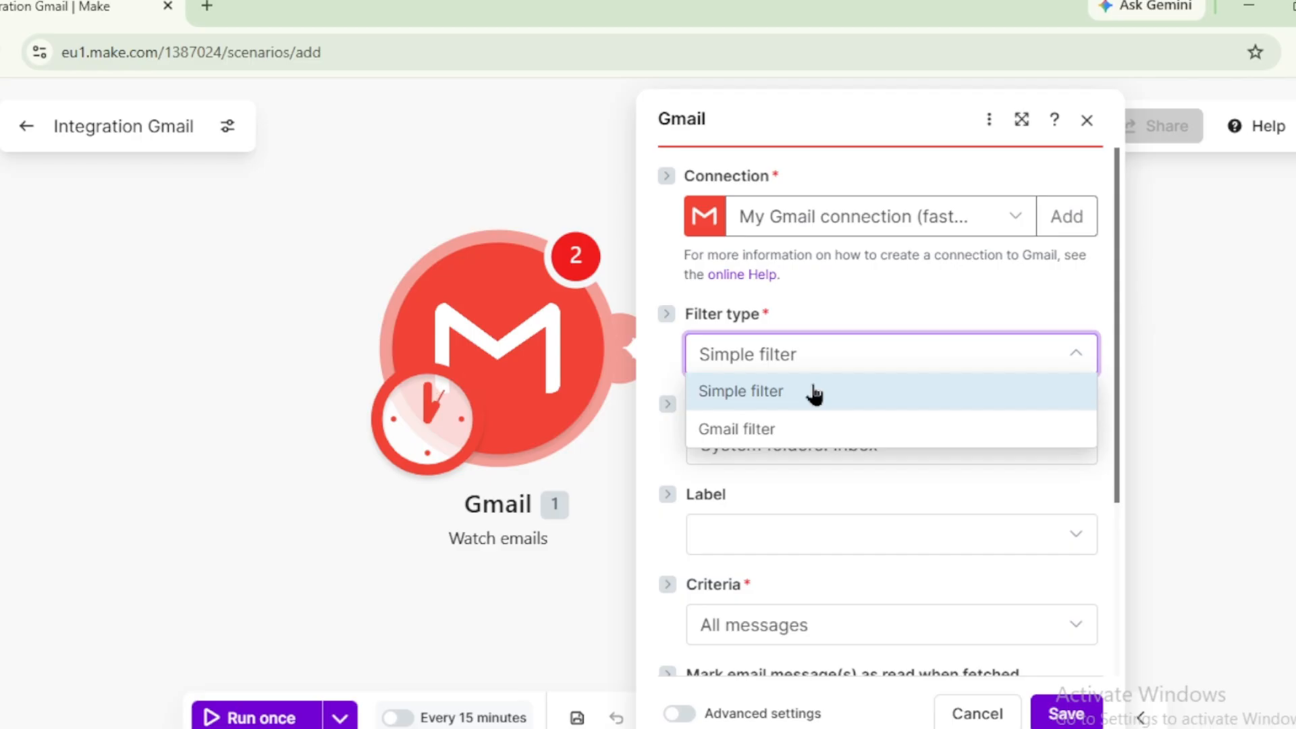
click(815, 394)
scroll(817, 422, down, 2)
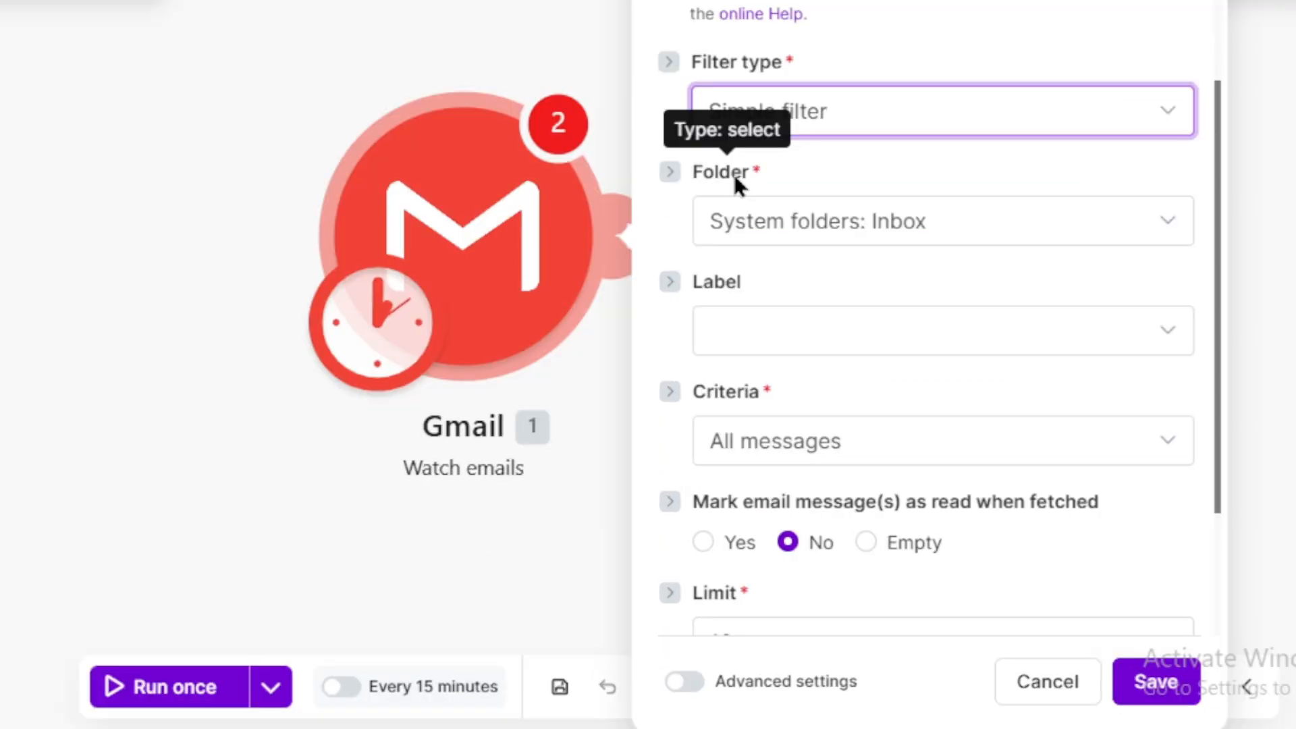
click(810, 223)
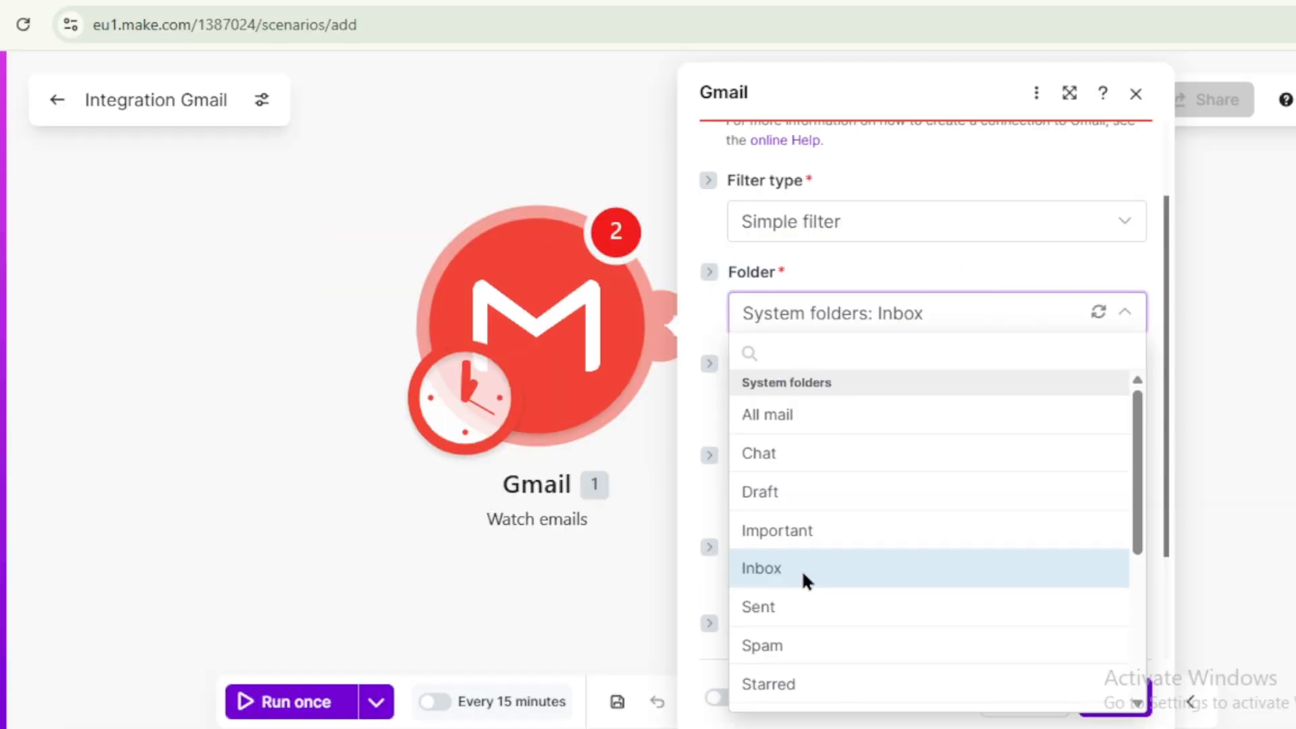
click(803, 575)
scroll(895, 368, down, 3)
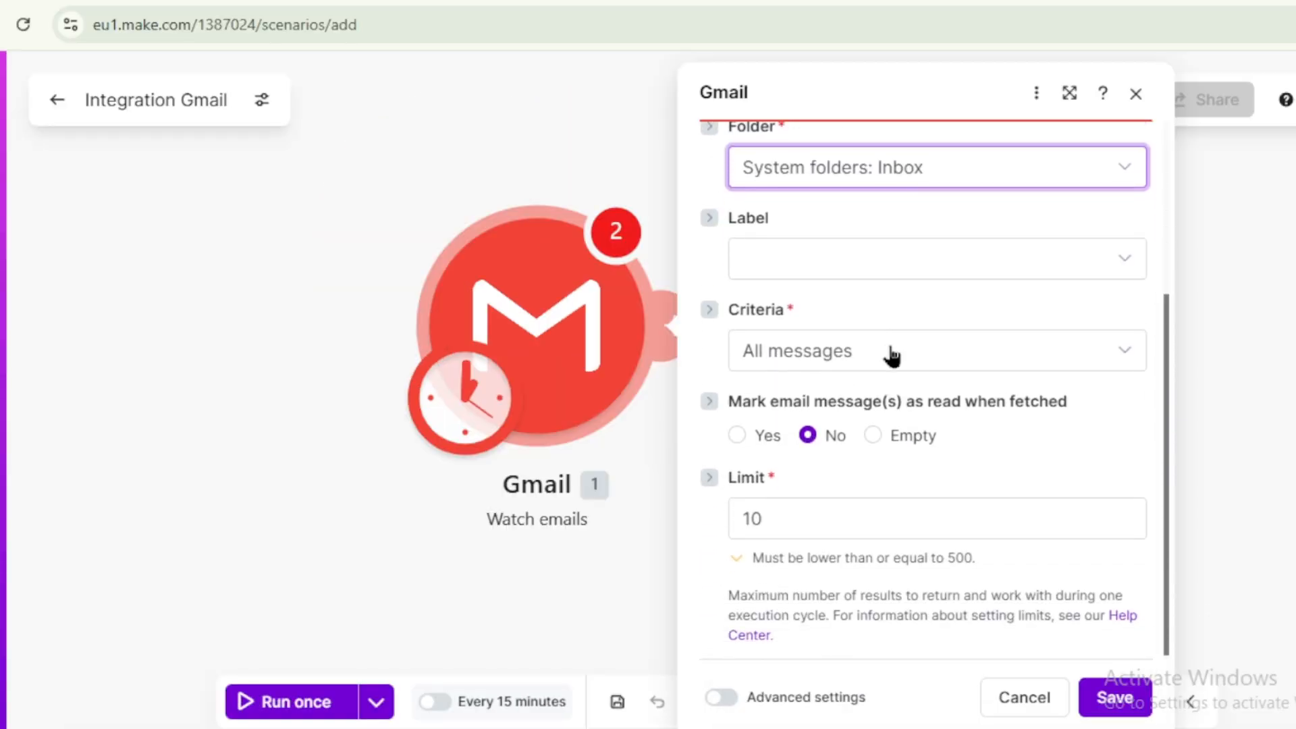
Leave the label empty, set the criteria to Only unread messages, and have fetched messages marked as read.
click(882, 265)
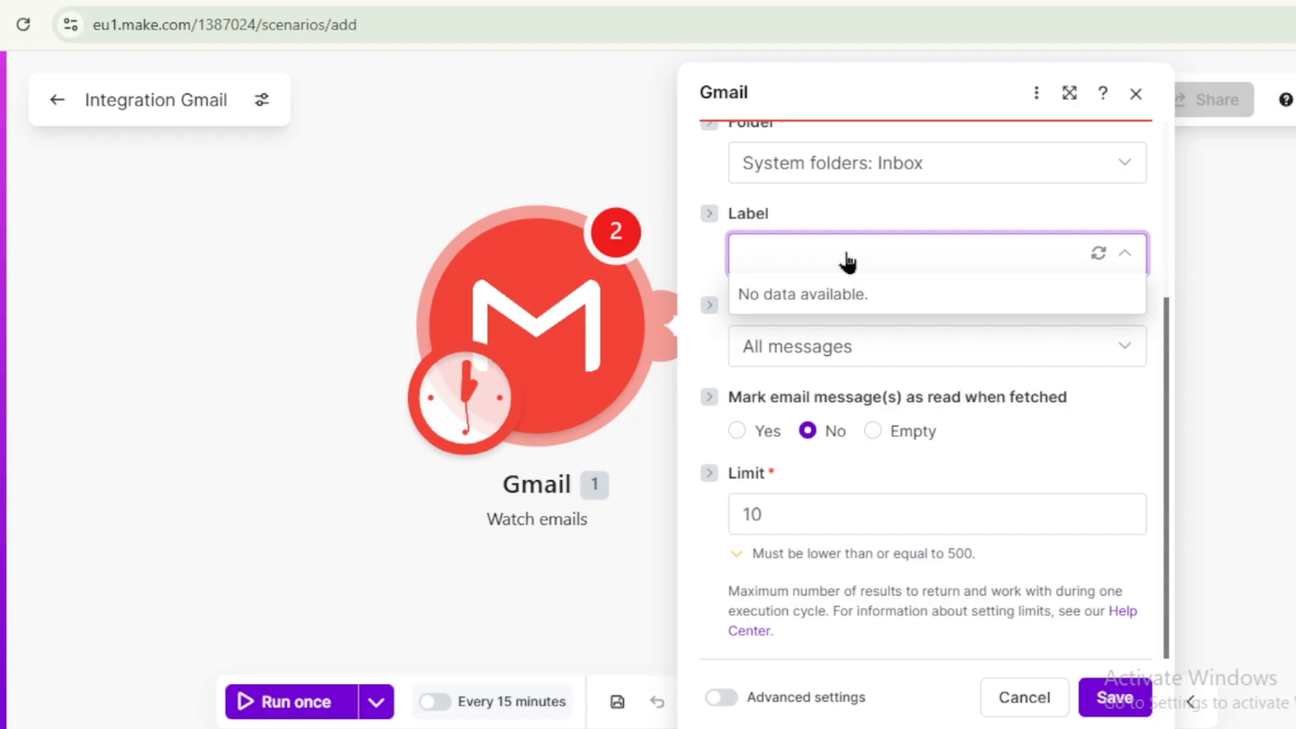
click(851, 264)
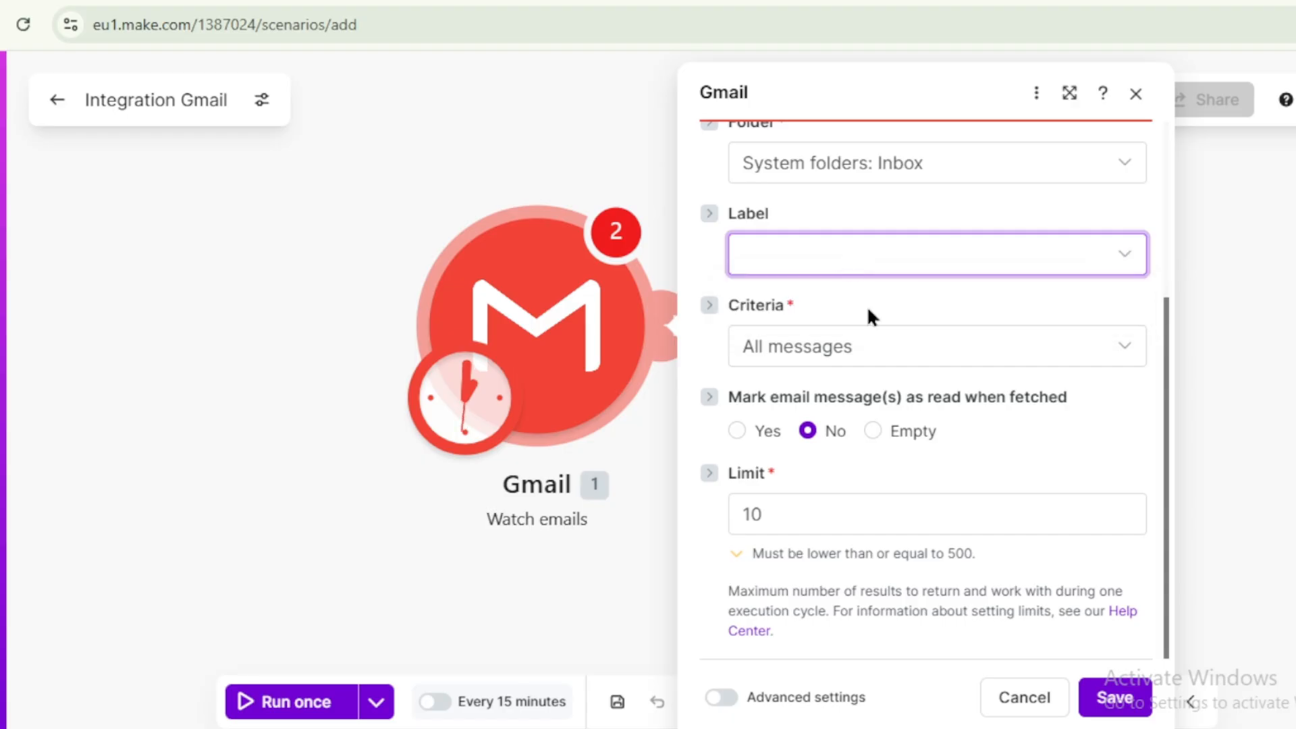
click(761, 336)
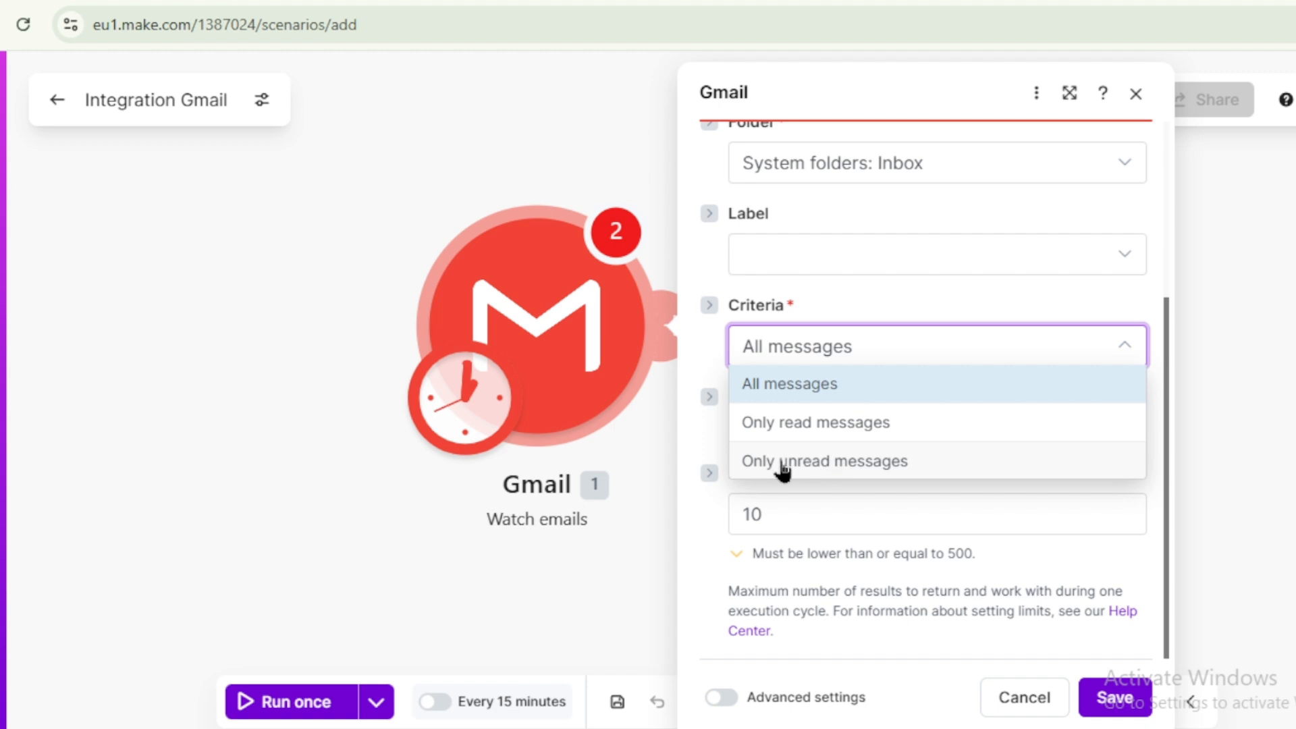
click(812, 463)
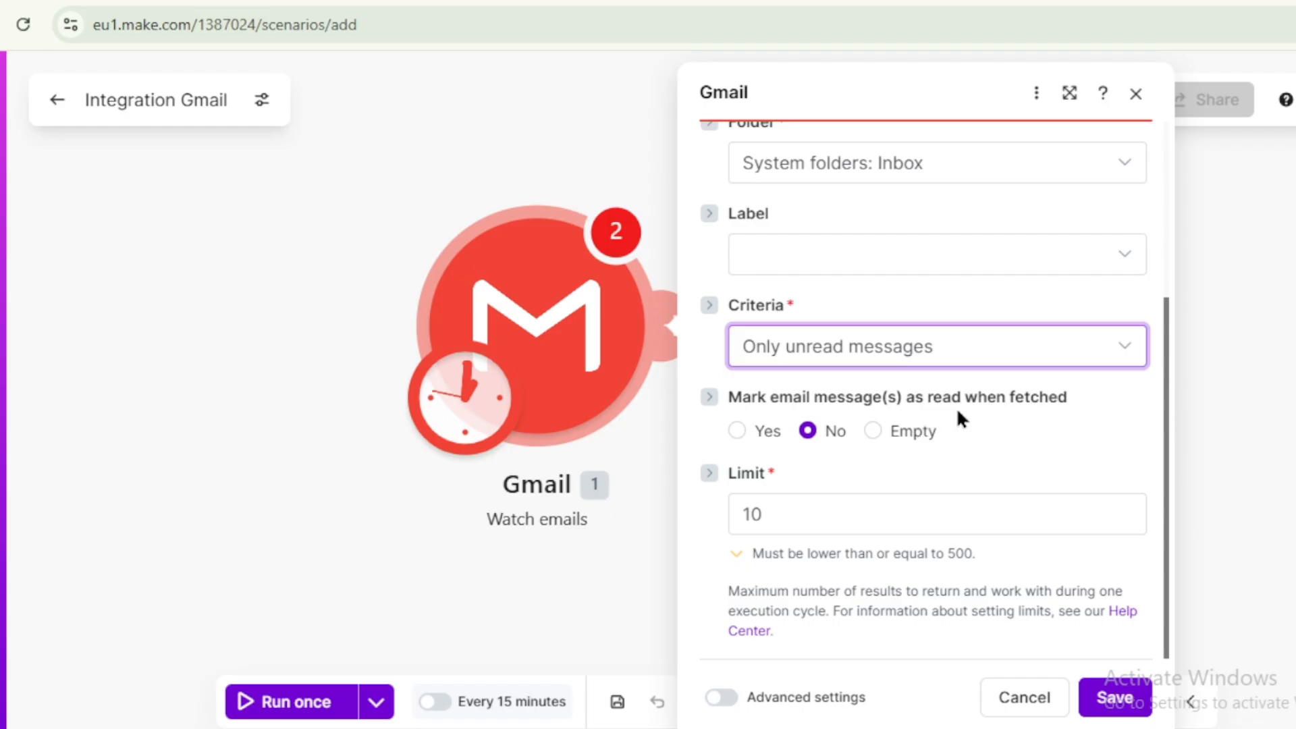
click(743, 432)
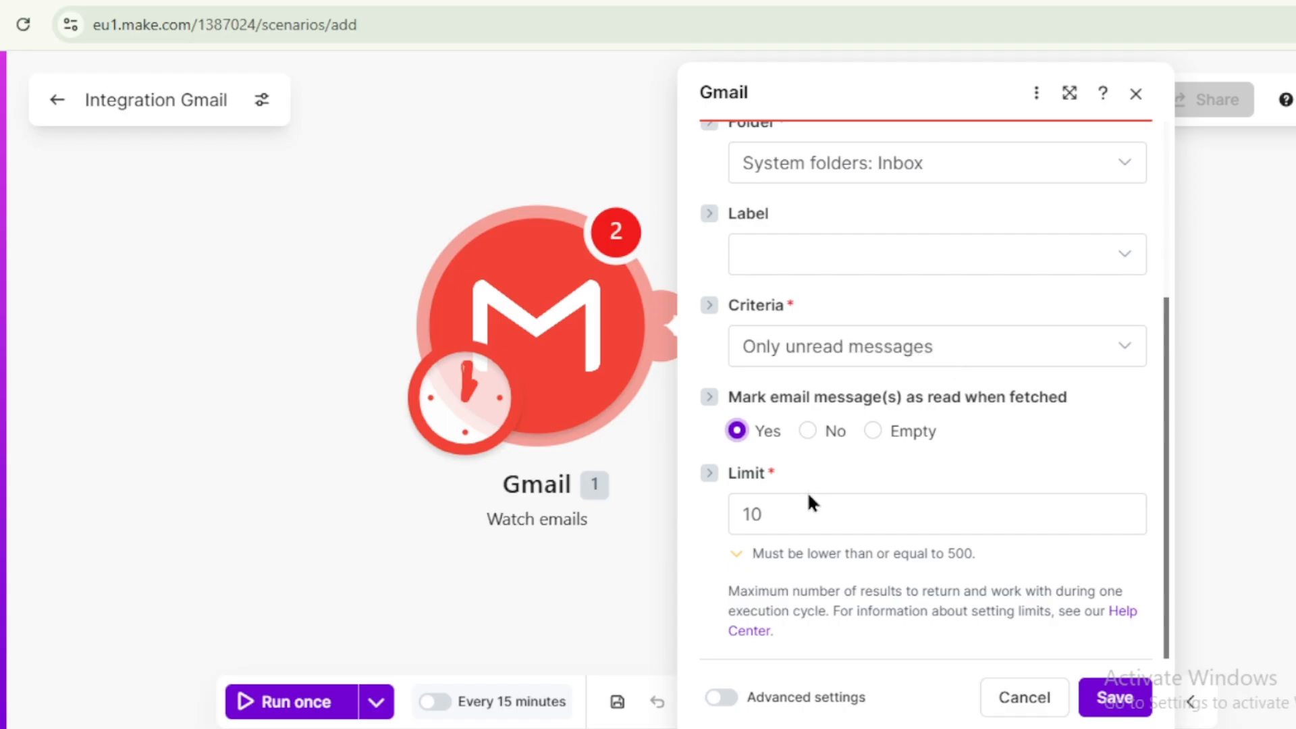
Set the Gmail trigger's result limit to 5 and save the module settings.
click(787, 510)
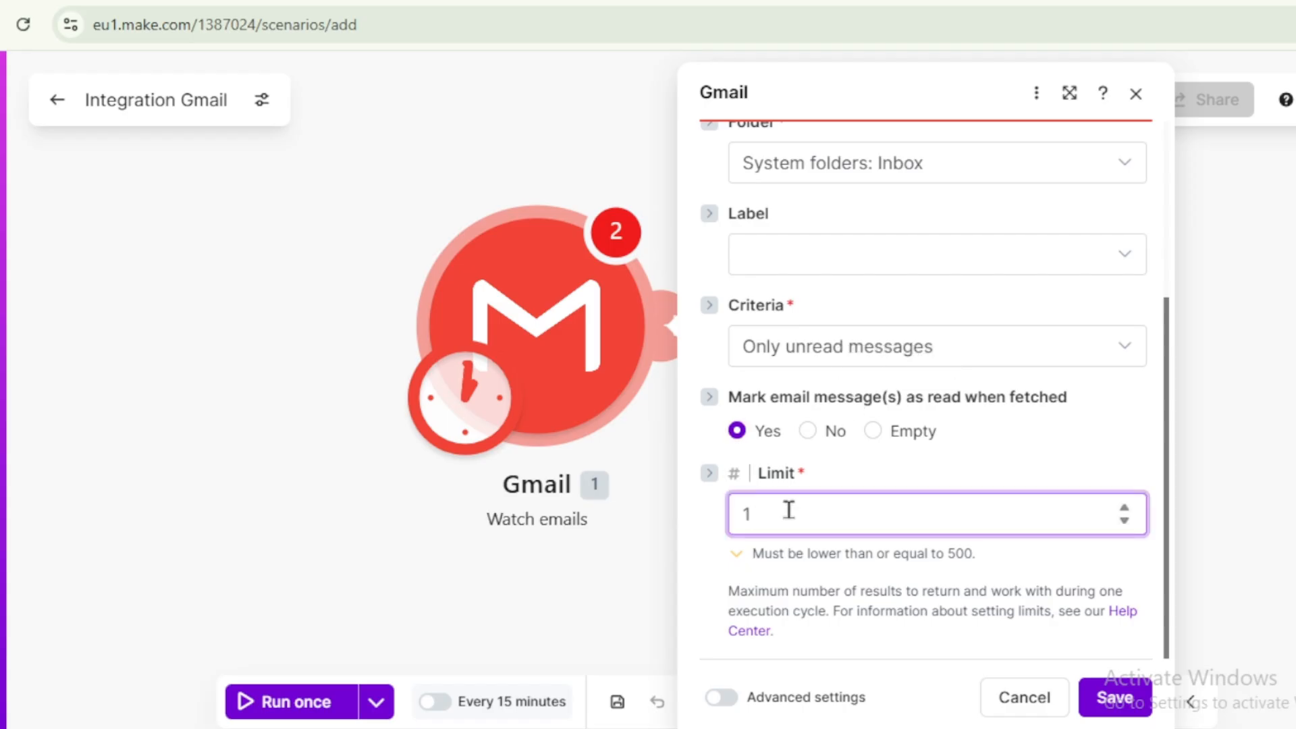
text(5)
click(1090, 696)
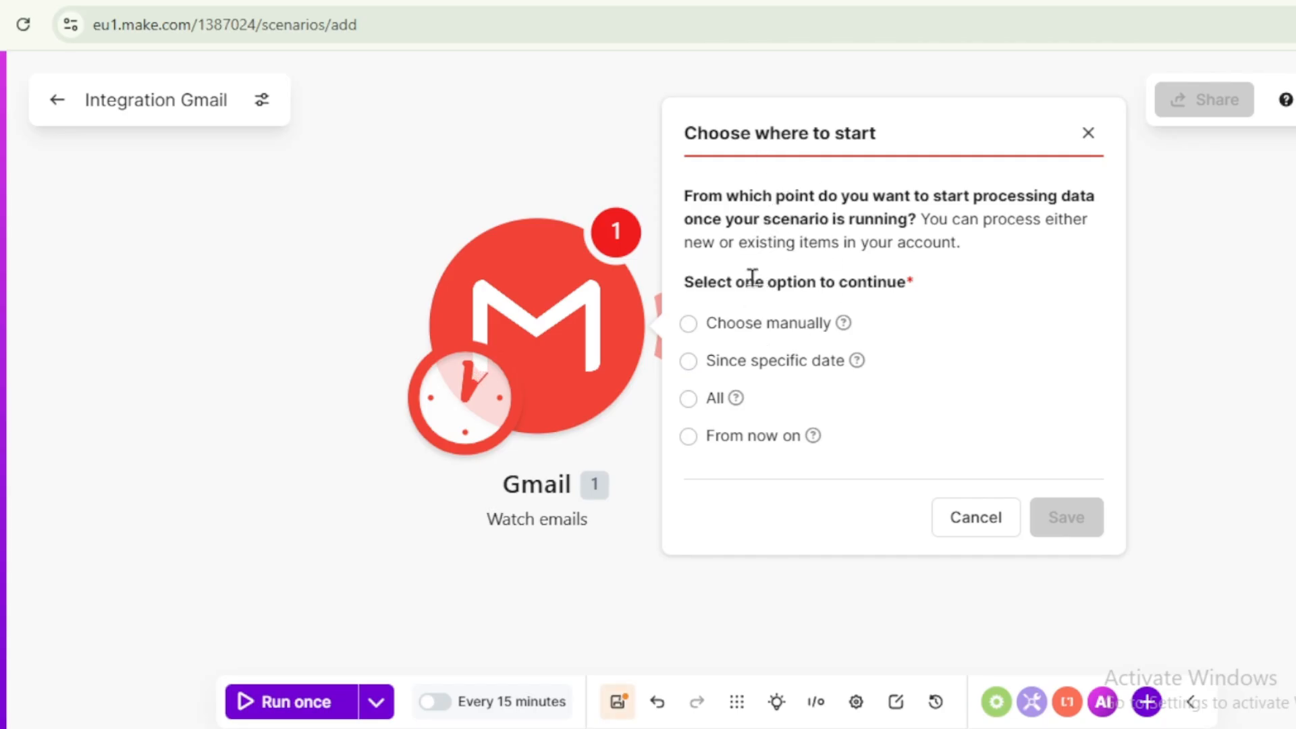
Select Choose manually as the starting point for processing data, and run the scenario once.
click(691, 325)
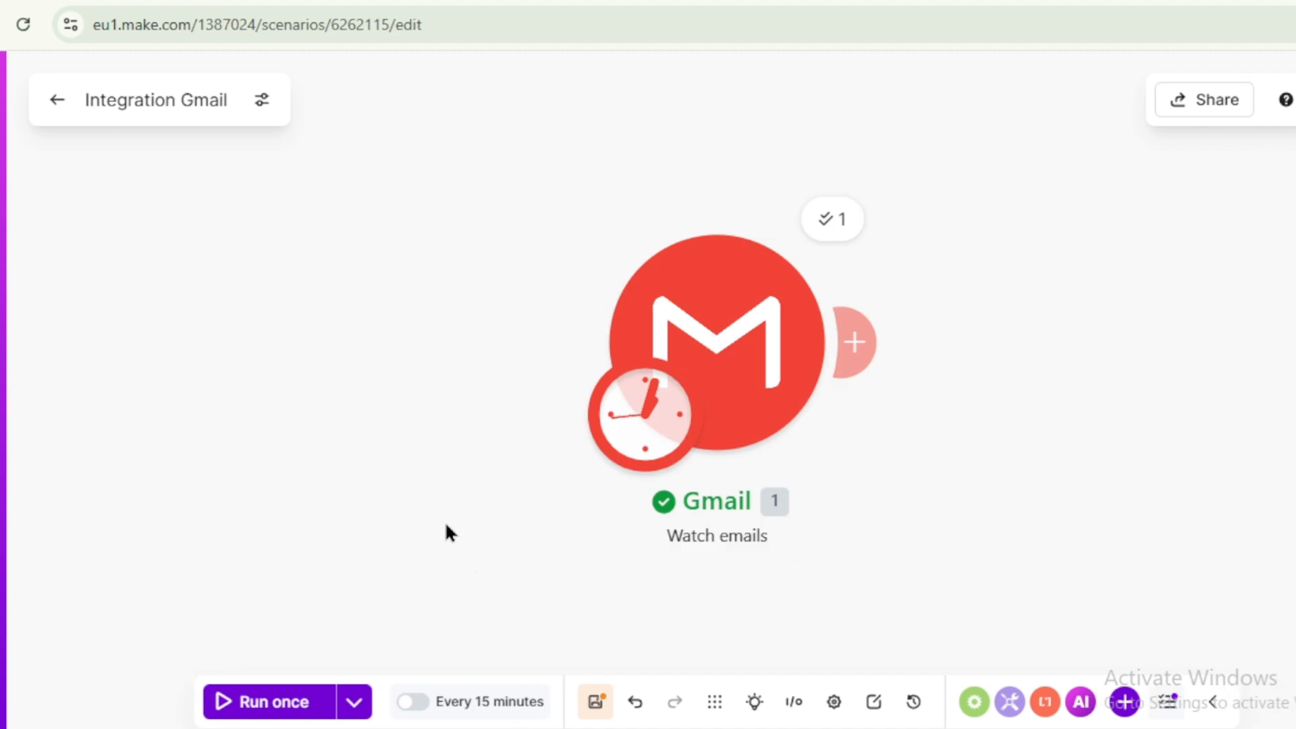
click(272, 703)
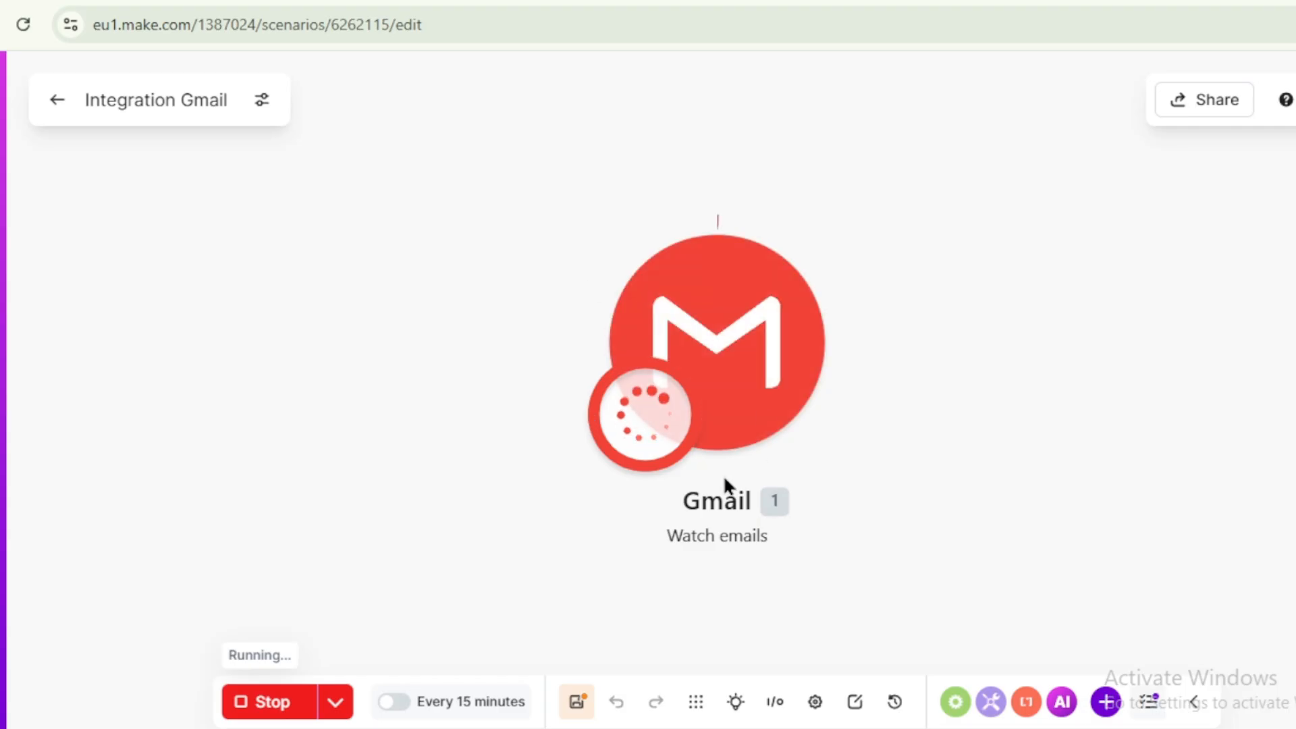
Examine the Gmail module's run output and the raw data of its output bundle, and close both.
scroll(1043, 465, down, 5)
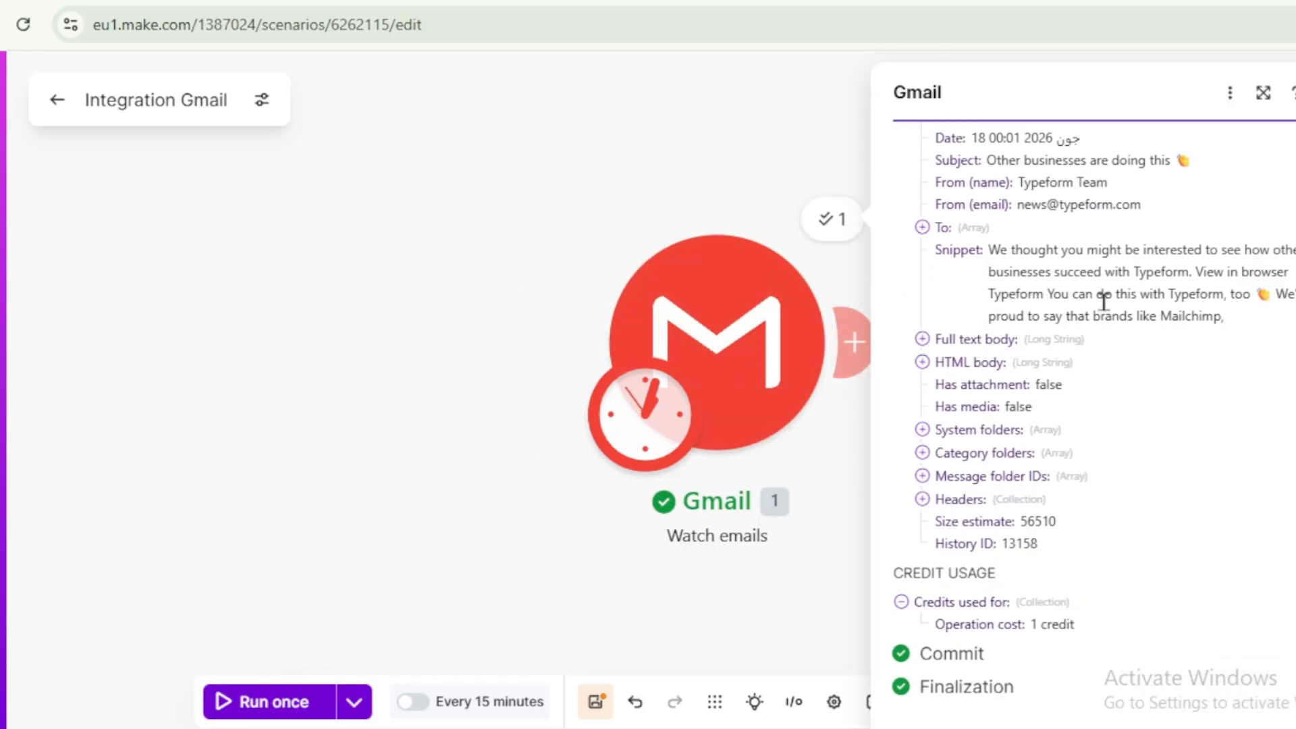
scroll(1103, 300, up, 4)
click(1272, 209)
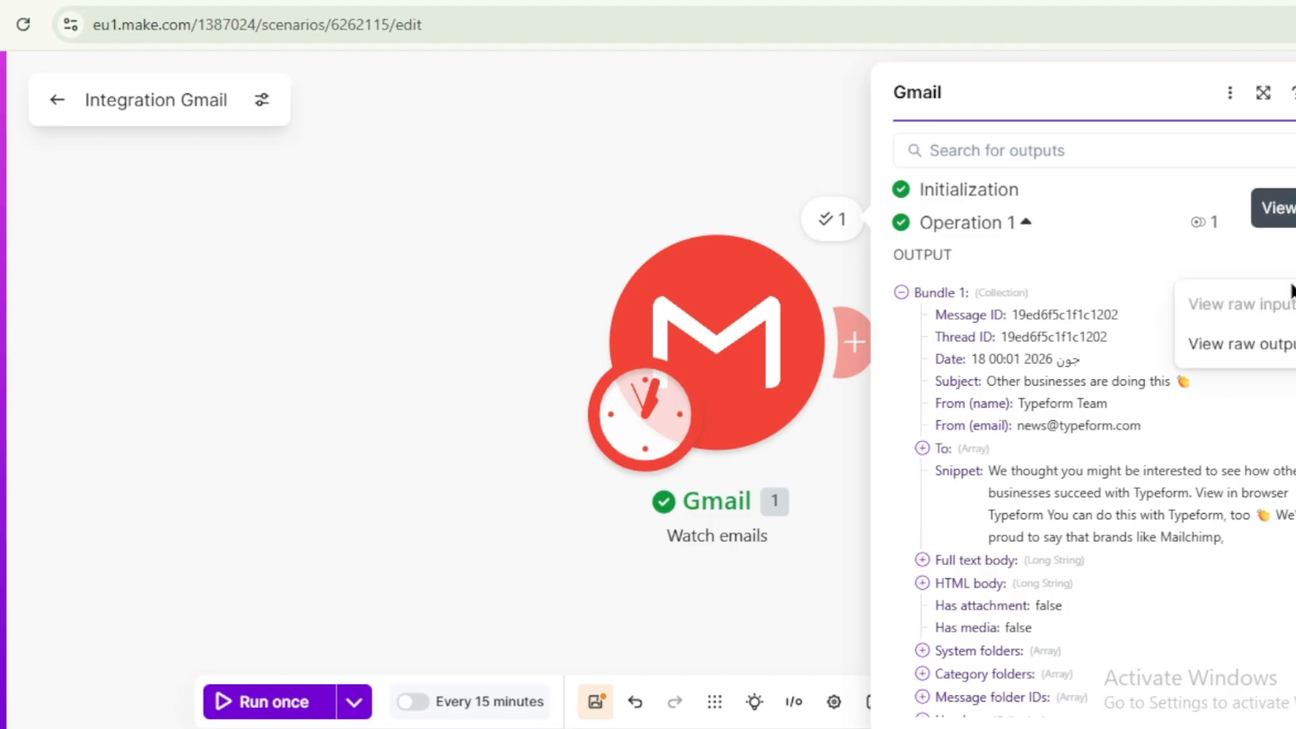
click(1262, 351)
scroll(743, 352, down, 5)
scroll(742, 352, down, 15)
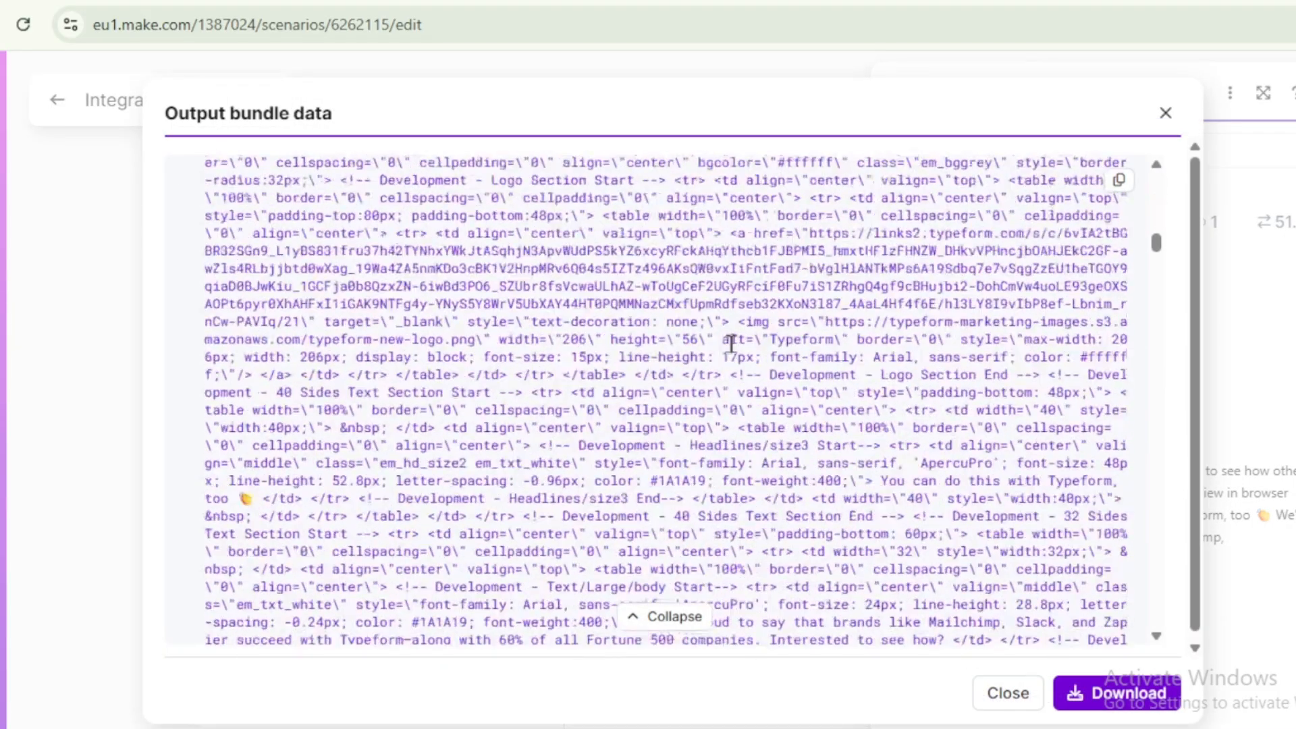
click(1164, 114)
click(794, 143)
Add a Google Sheets Add a Row module directly after the Gmail Watch emails module.
drag(728, 353, 385, 344)
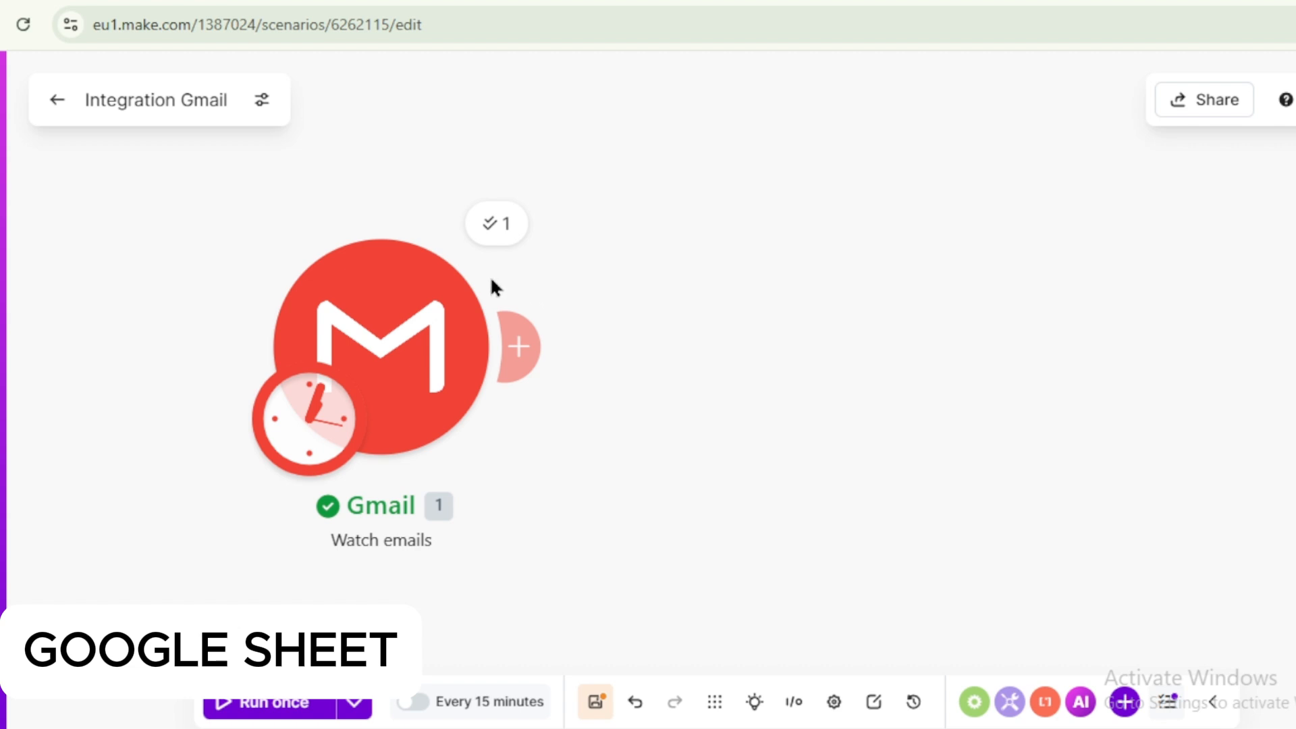
mouse_move(502, 399)
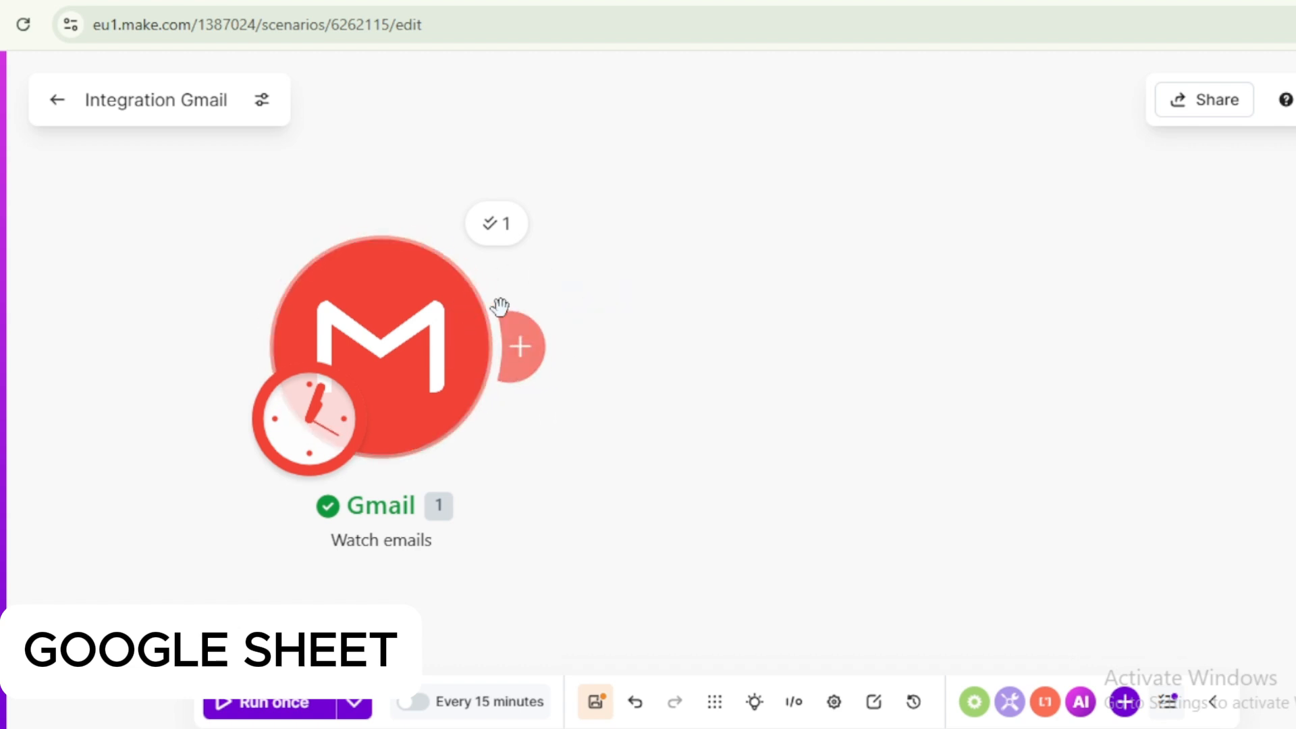
click(529, 322)
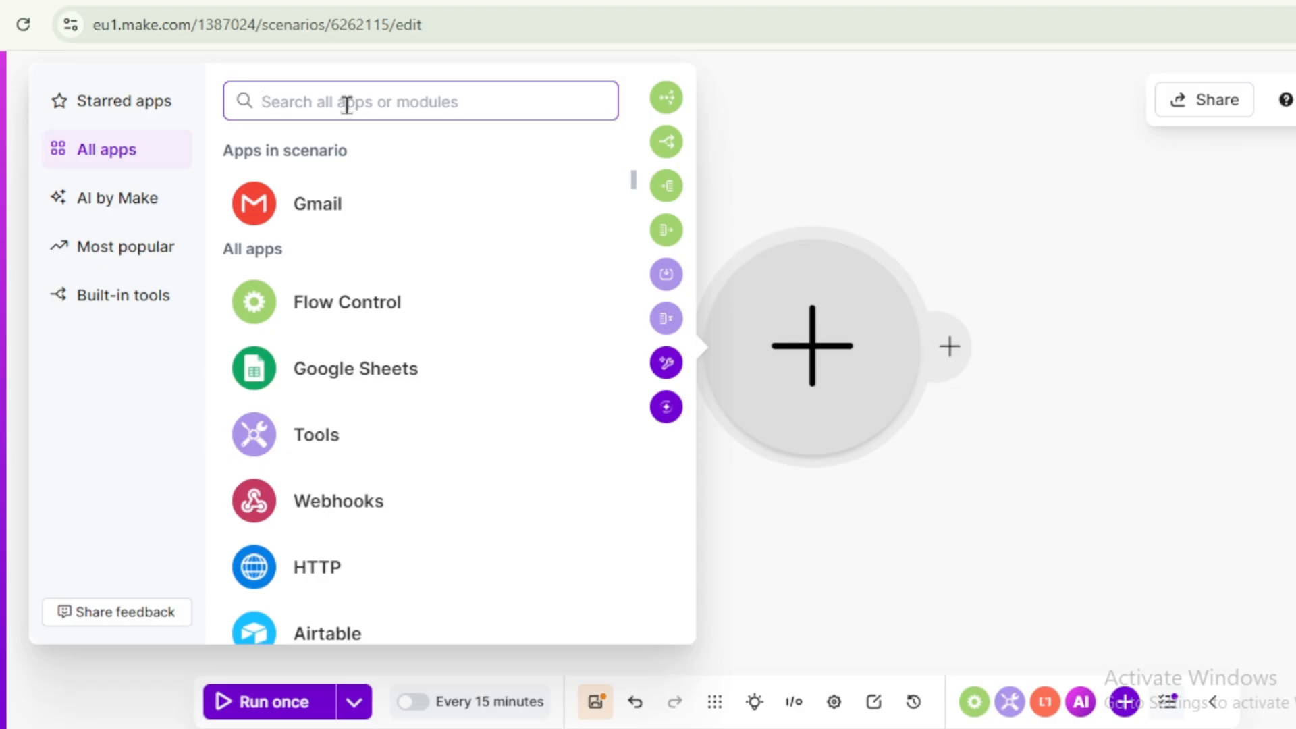
text(googke)
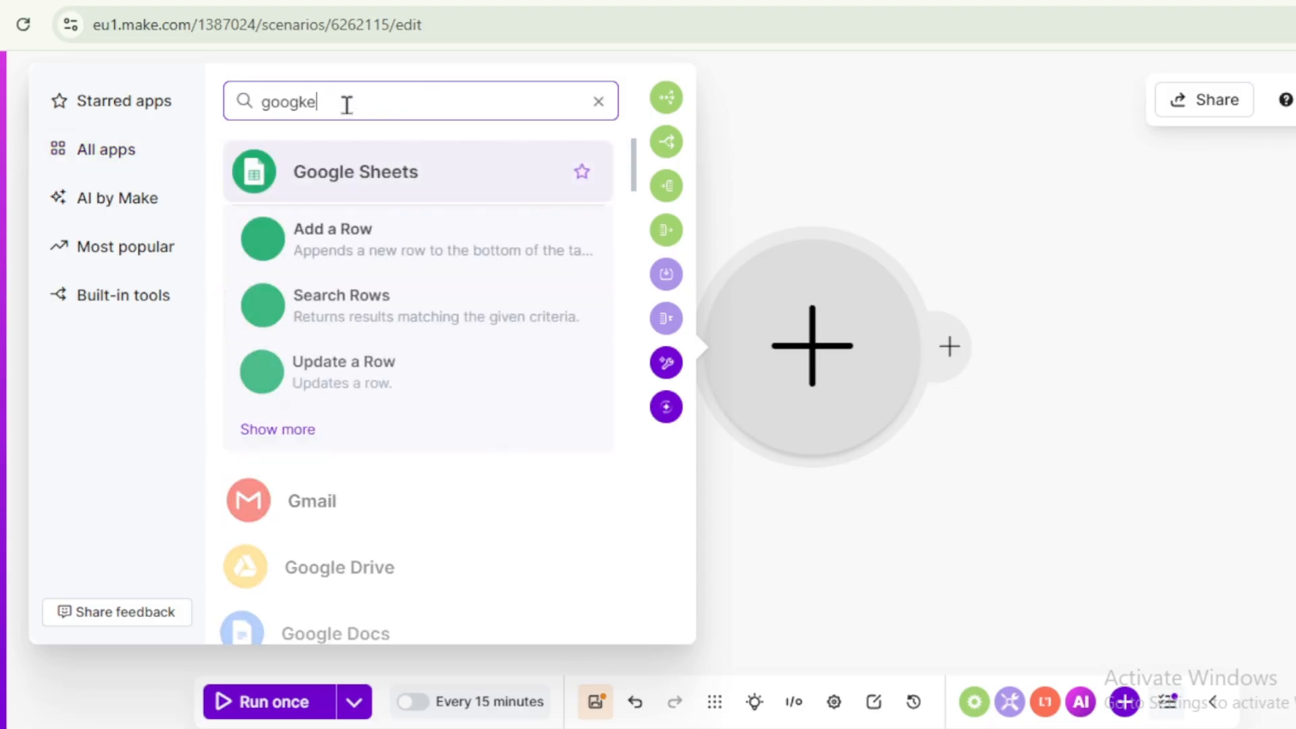
click(317, 172)
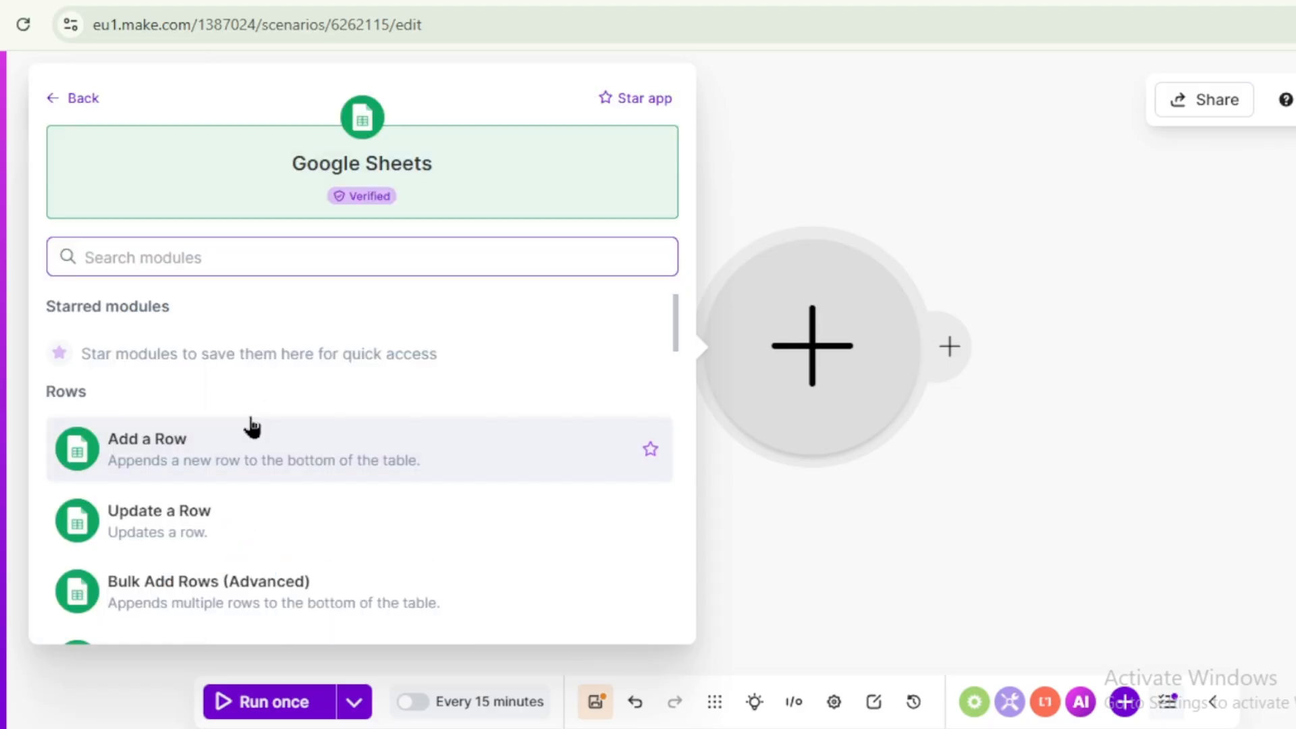
scroll(232, 456, down, 2)
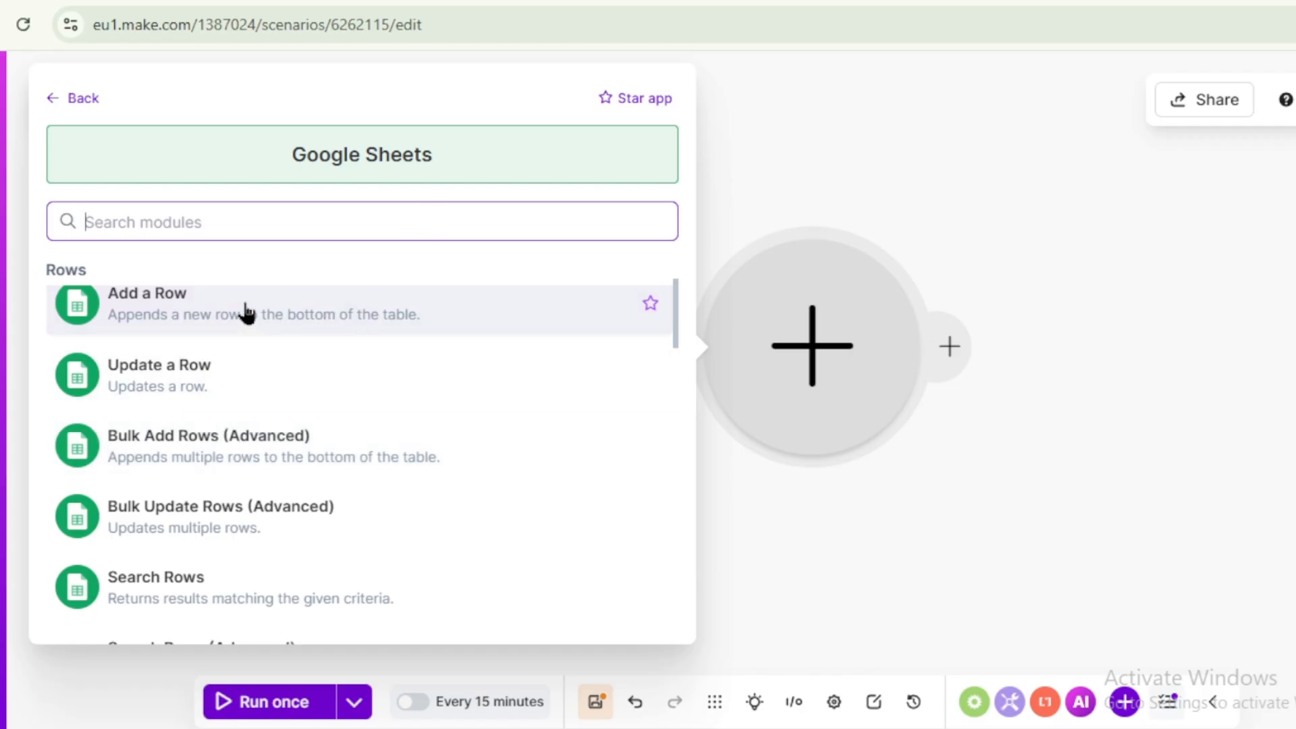
scroll(174, 452, down, 3)
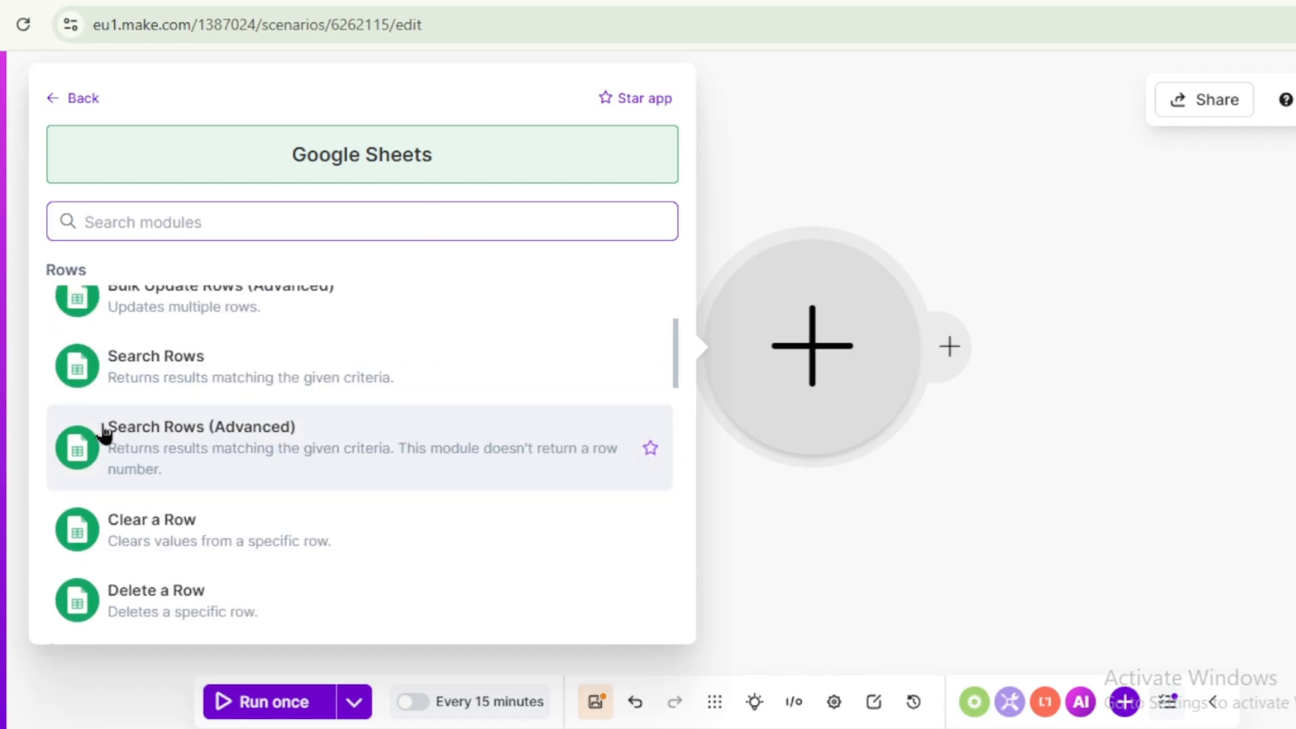
scroll(204, 405, up, 5)
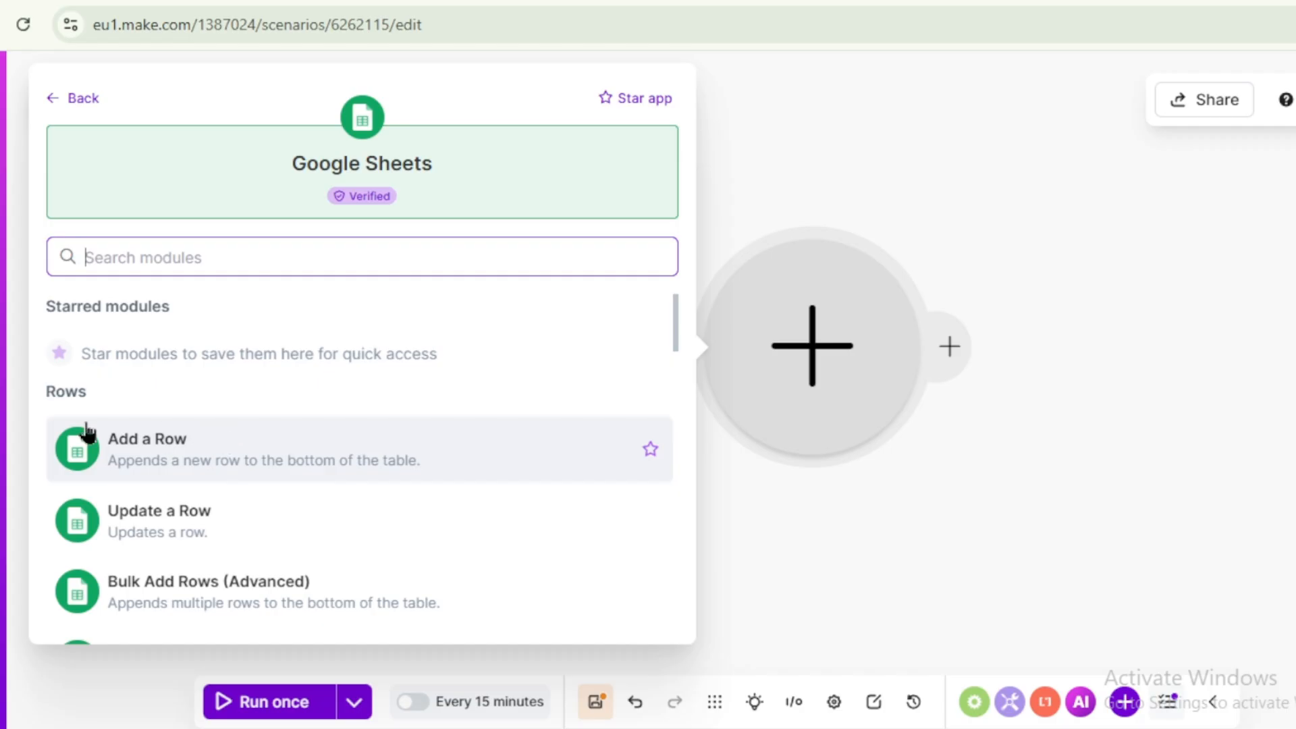
click(191, 449)
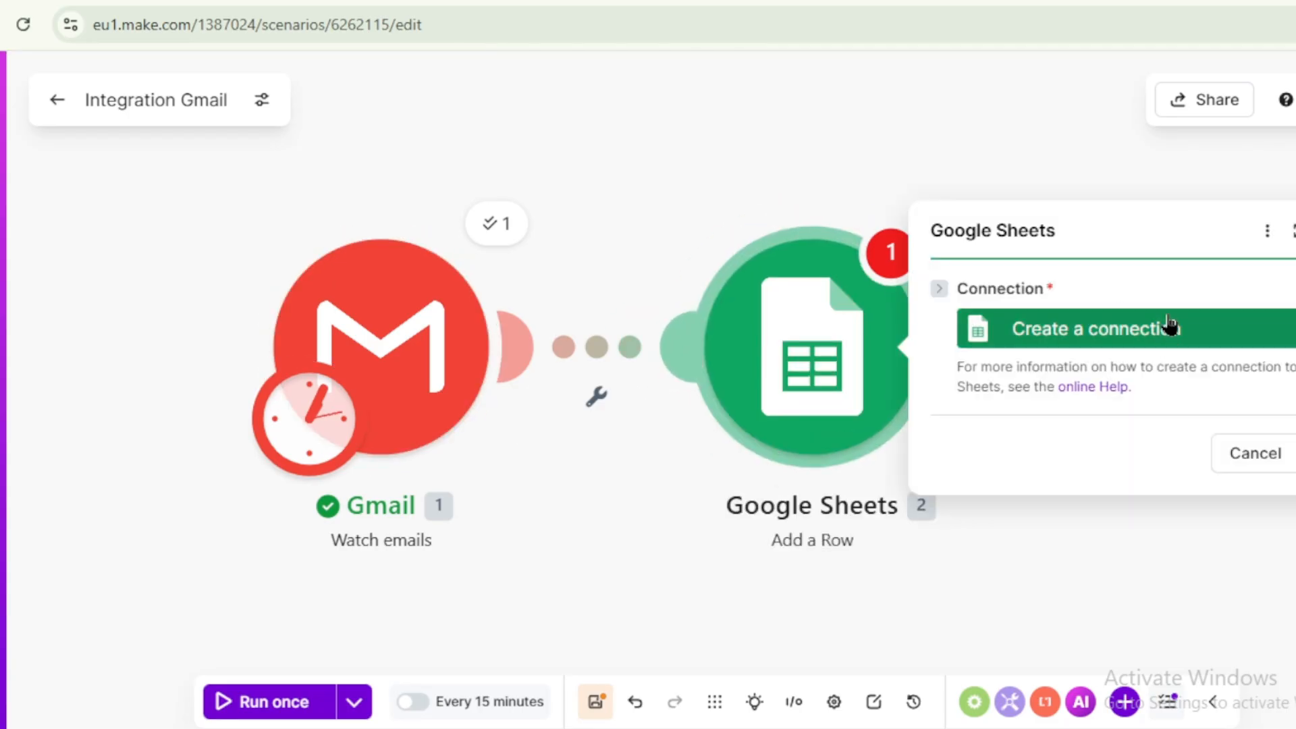
Create a connection named My Google connection for the Google Sheets module by signing in with Google.
click(1171, 327)
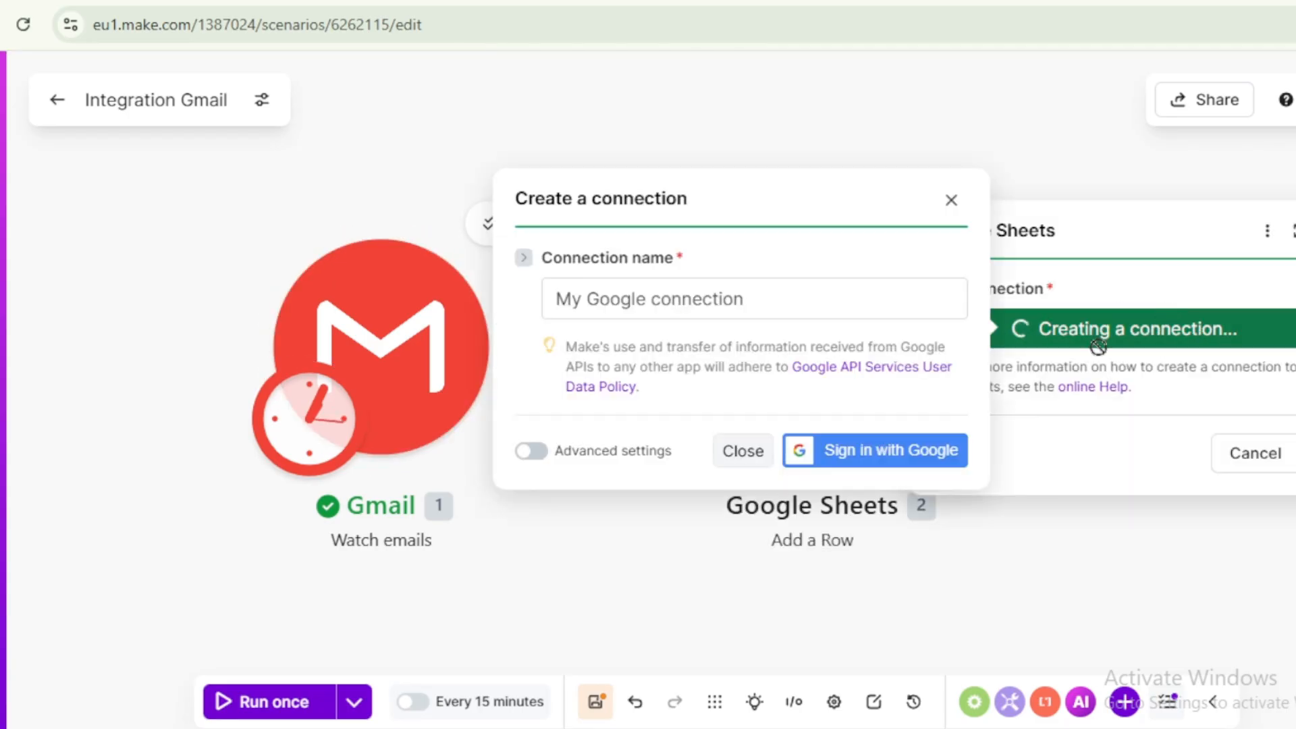
click(916, 454)
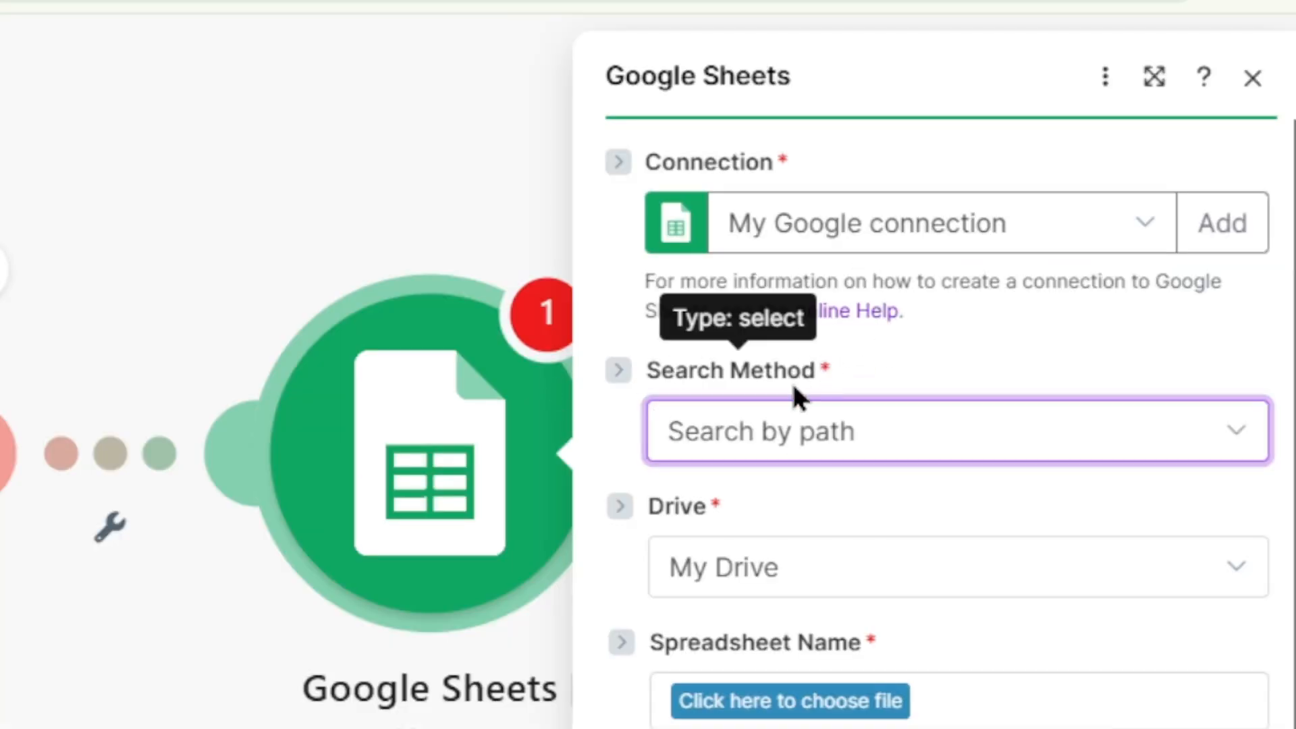
Keep the search method at Search by path and the drive at My Drive in the Google Sheets module.
scroll(800, 415, down, 1)
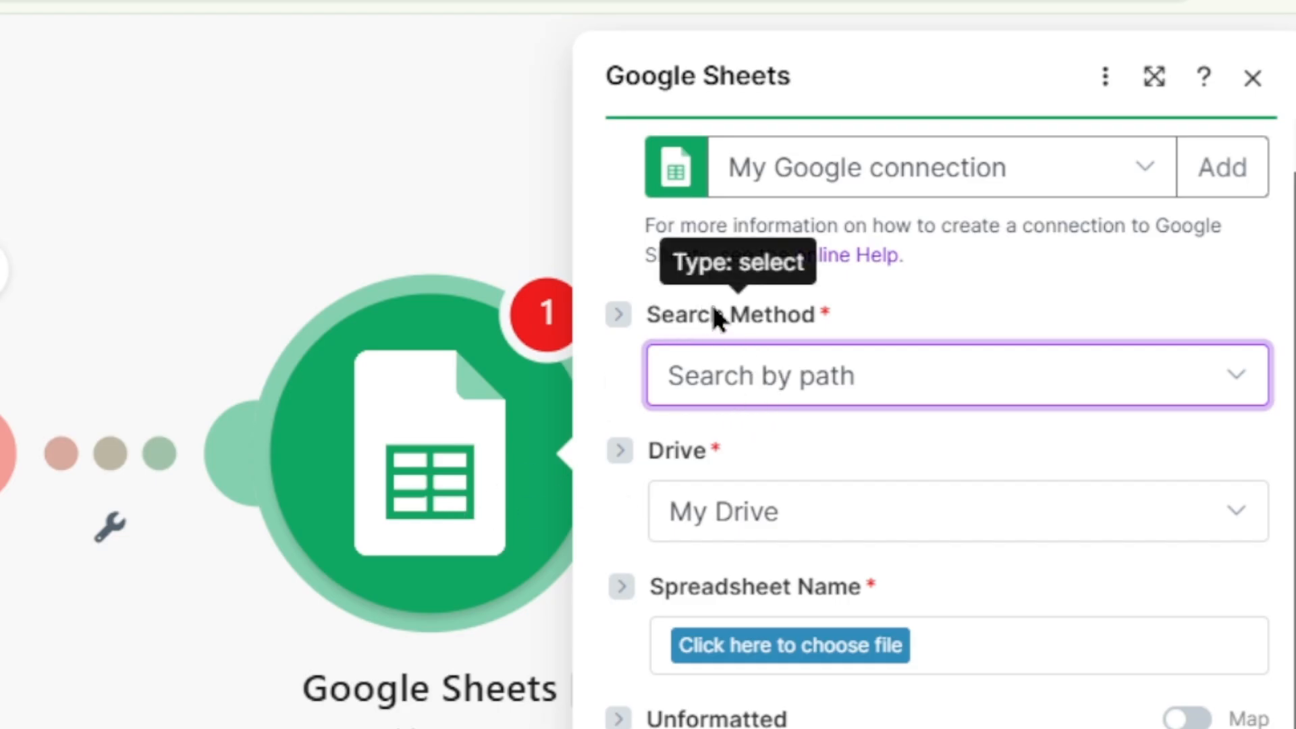
click(797, 399)
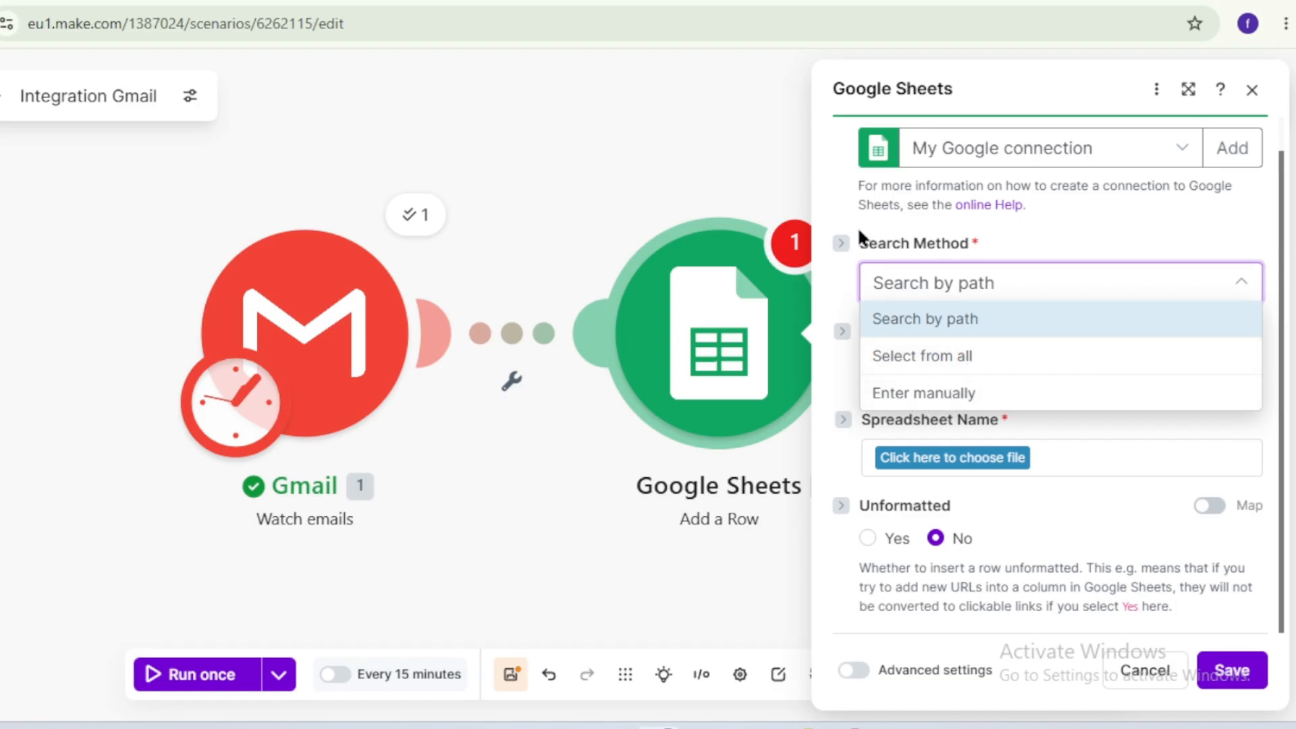
click(930, 319)
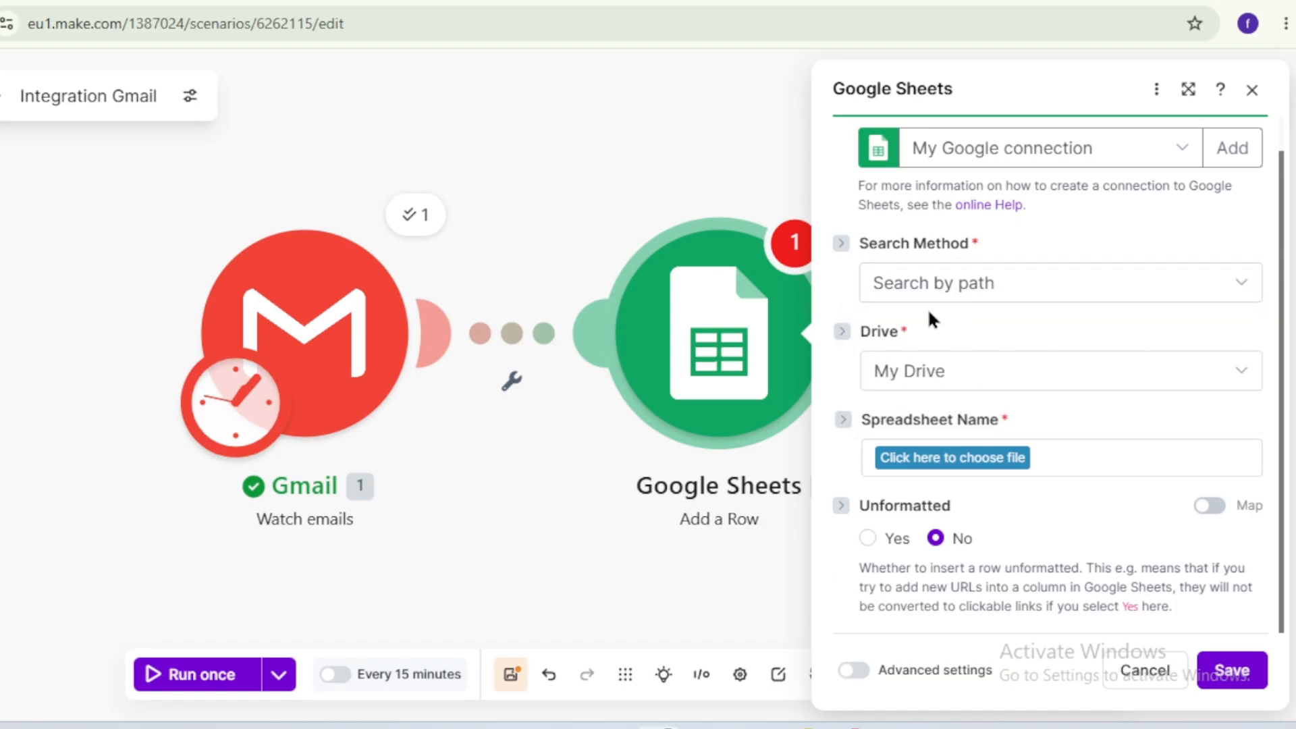
click(952, 380)
click(934, 375)
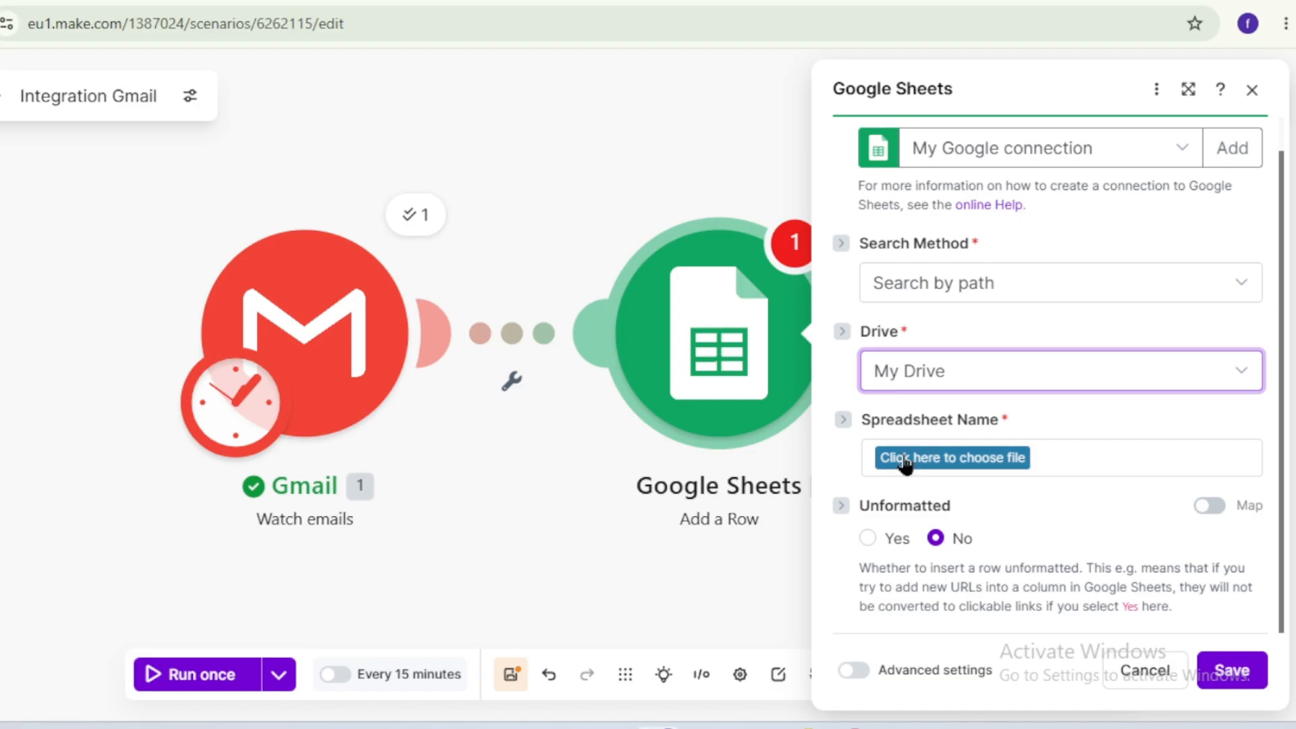
Choose Email Lead as the module's spreadsheet, checking the file name in the open Google Sheets document.
click(942, 456)
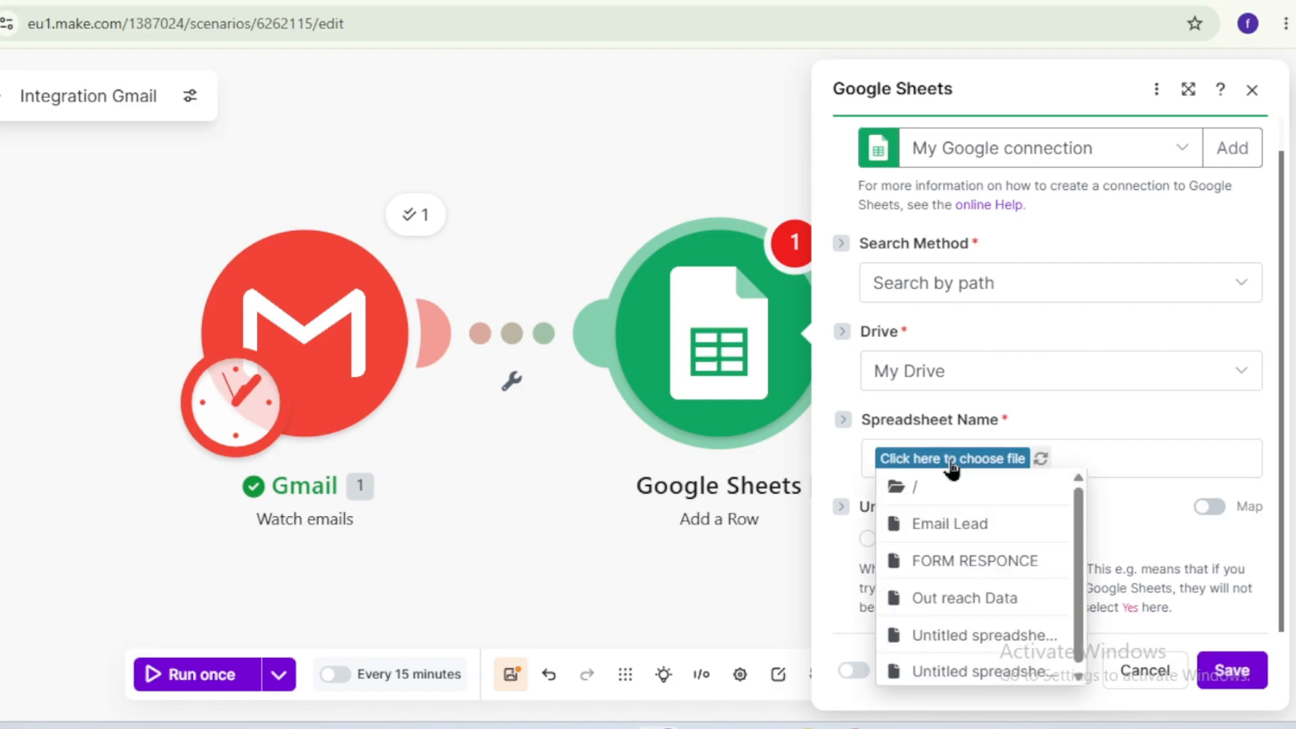
click(255, 0)
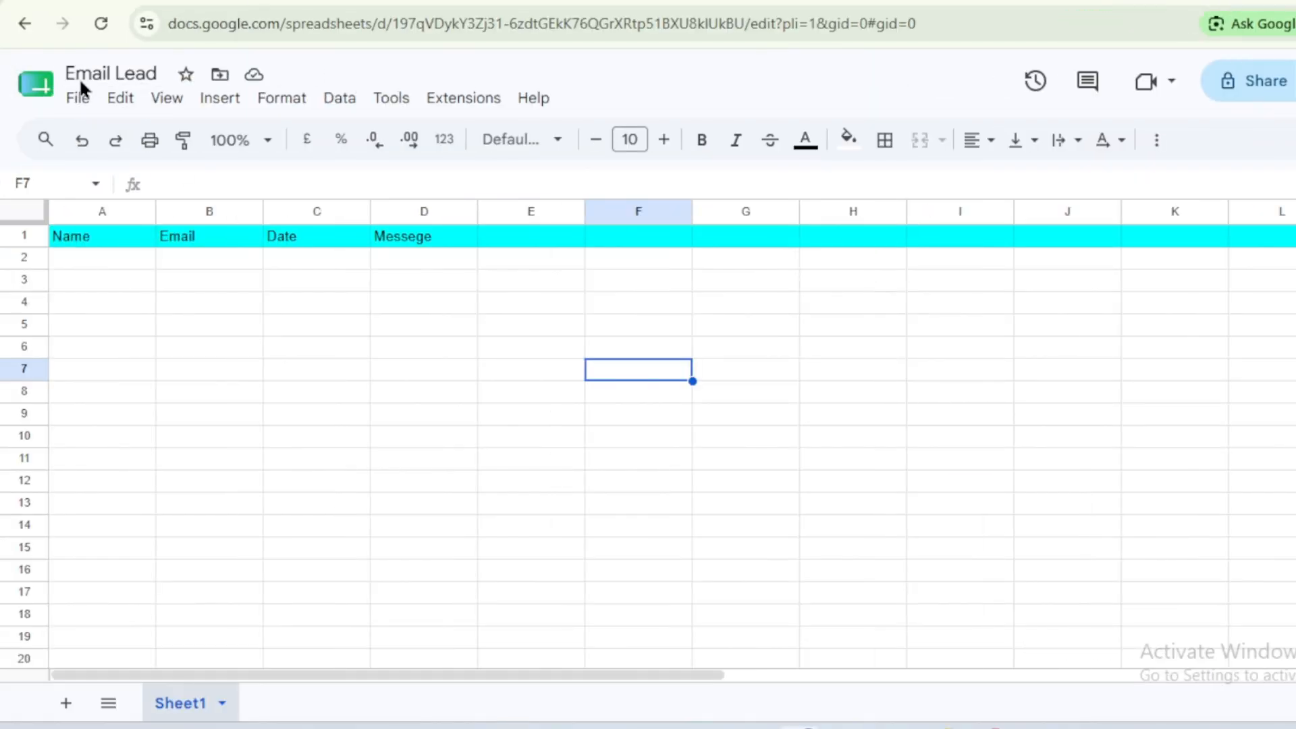
click(196, 63)
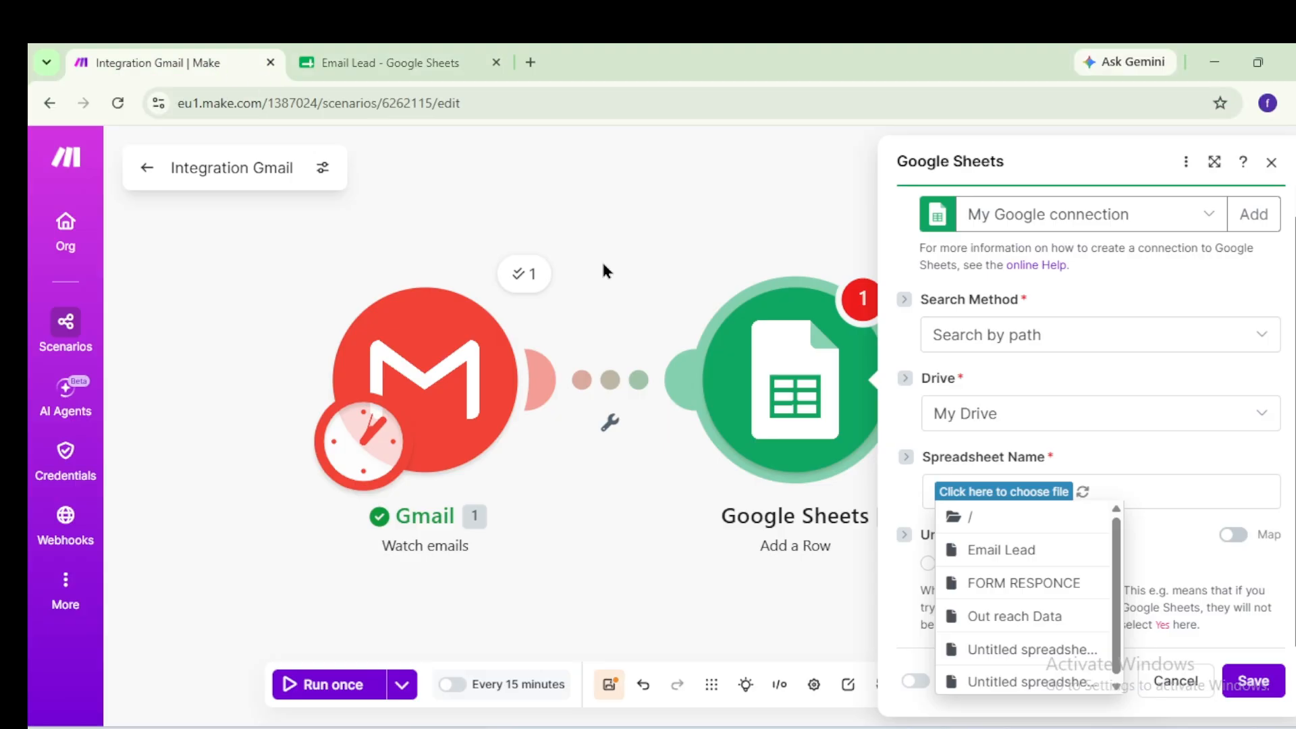
click(1038, 554)
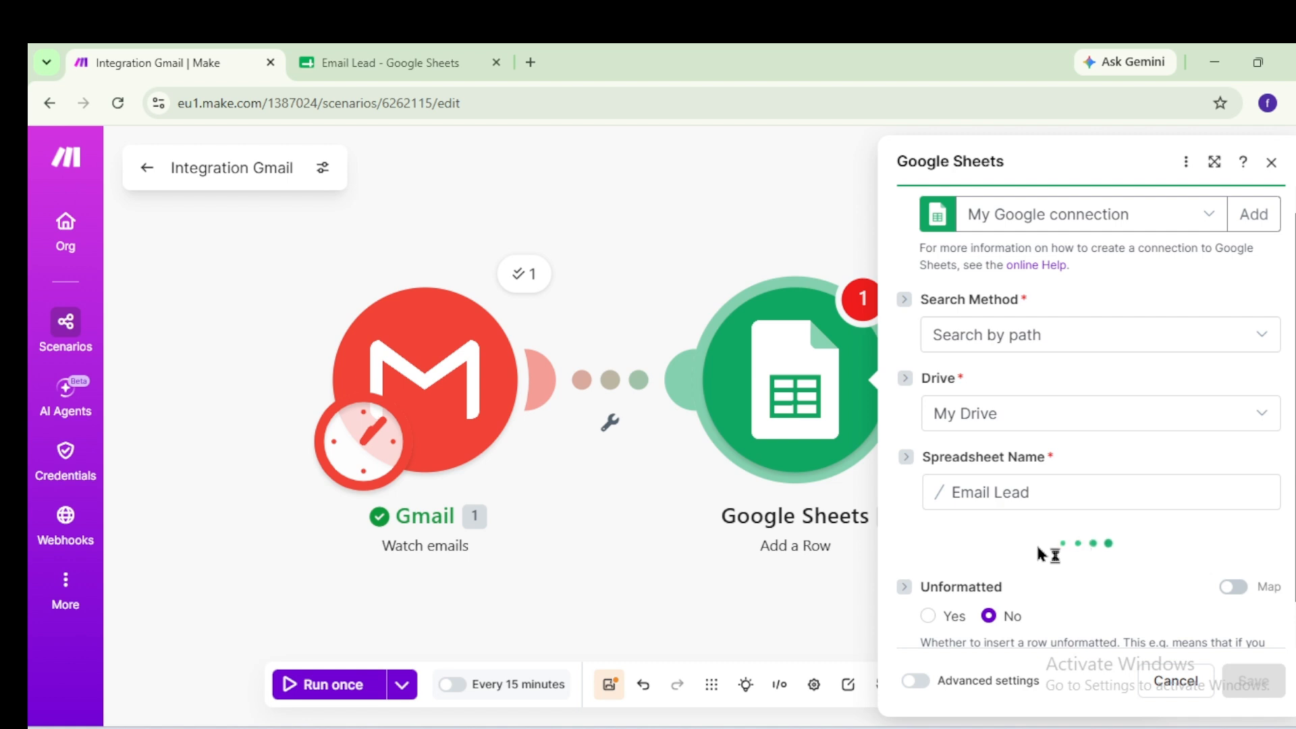
Select Sheet1 as the sheet name and compare it with the sheet in the Email Lead spreadsheet.
scroll(1034, 504, down, 1)
click(1025, 500)
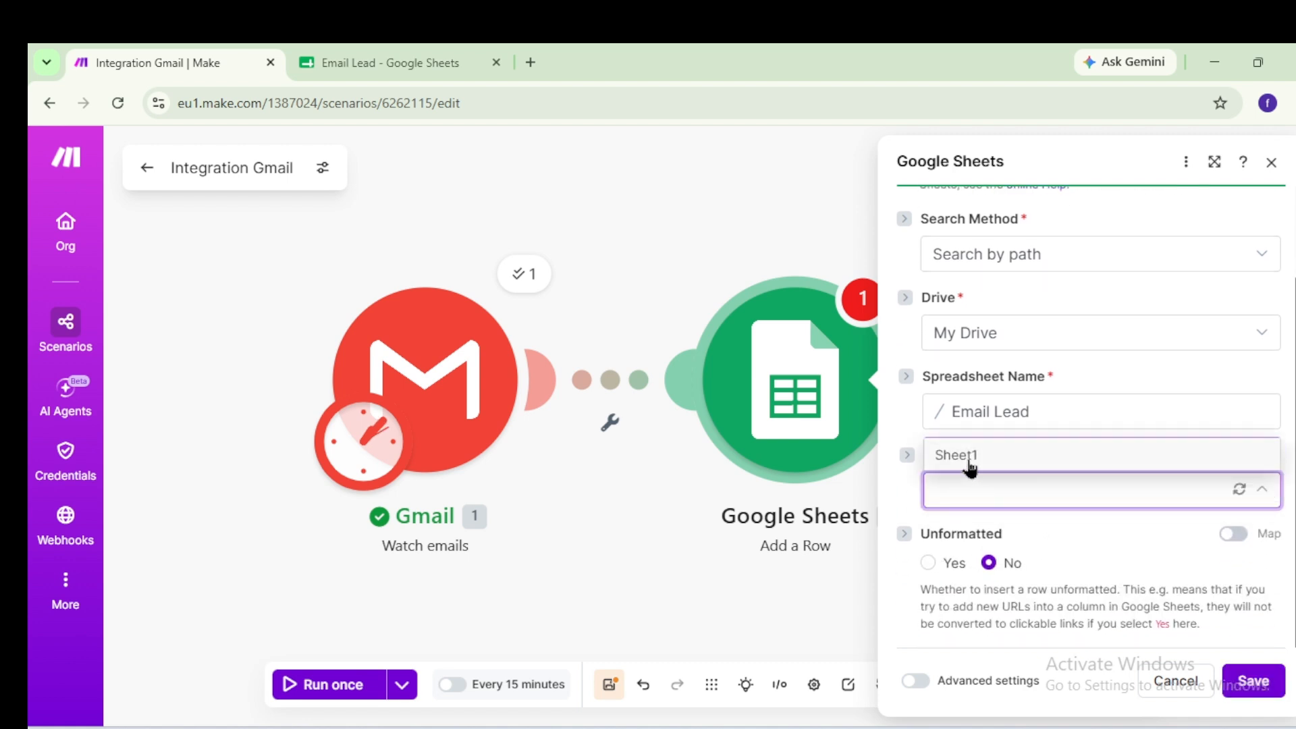
click(969, 463)
click(317, 61)
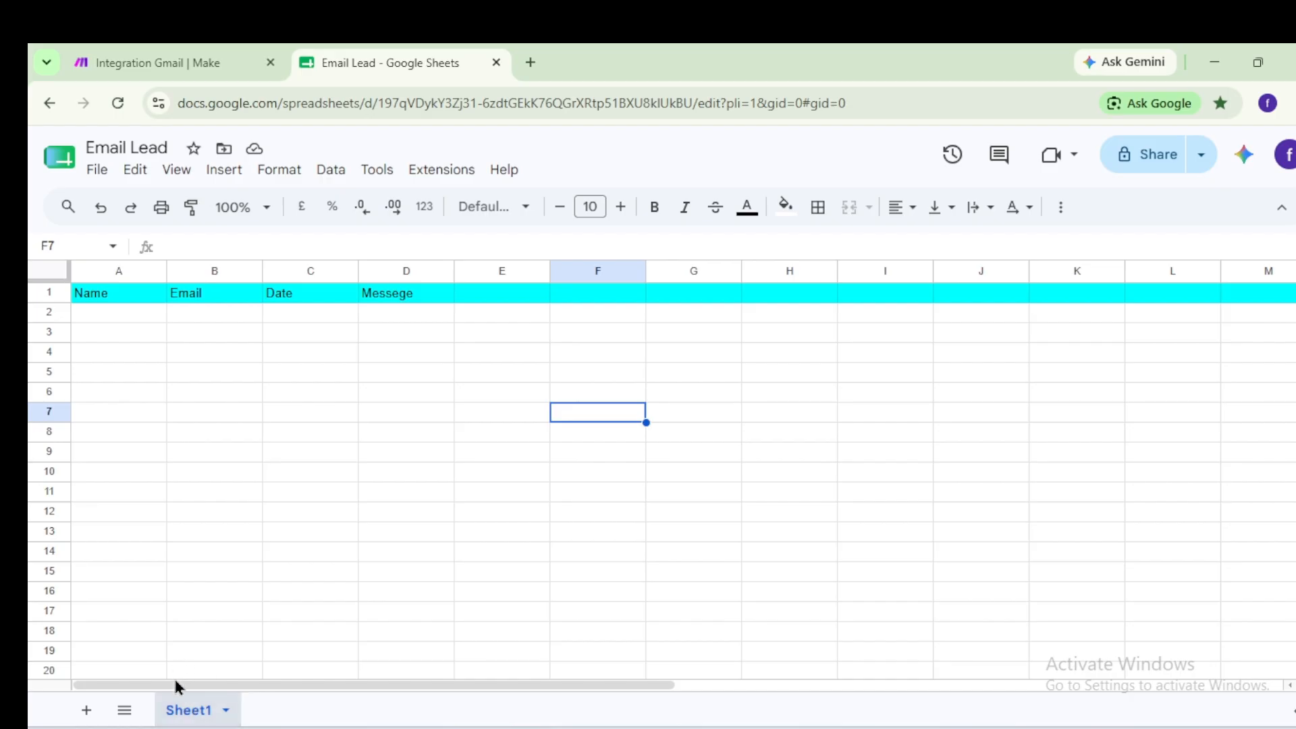
click(174, 54)
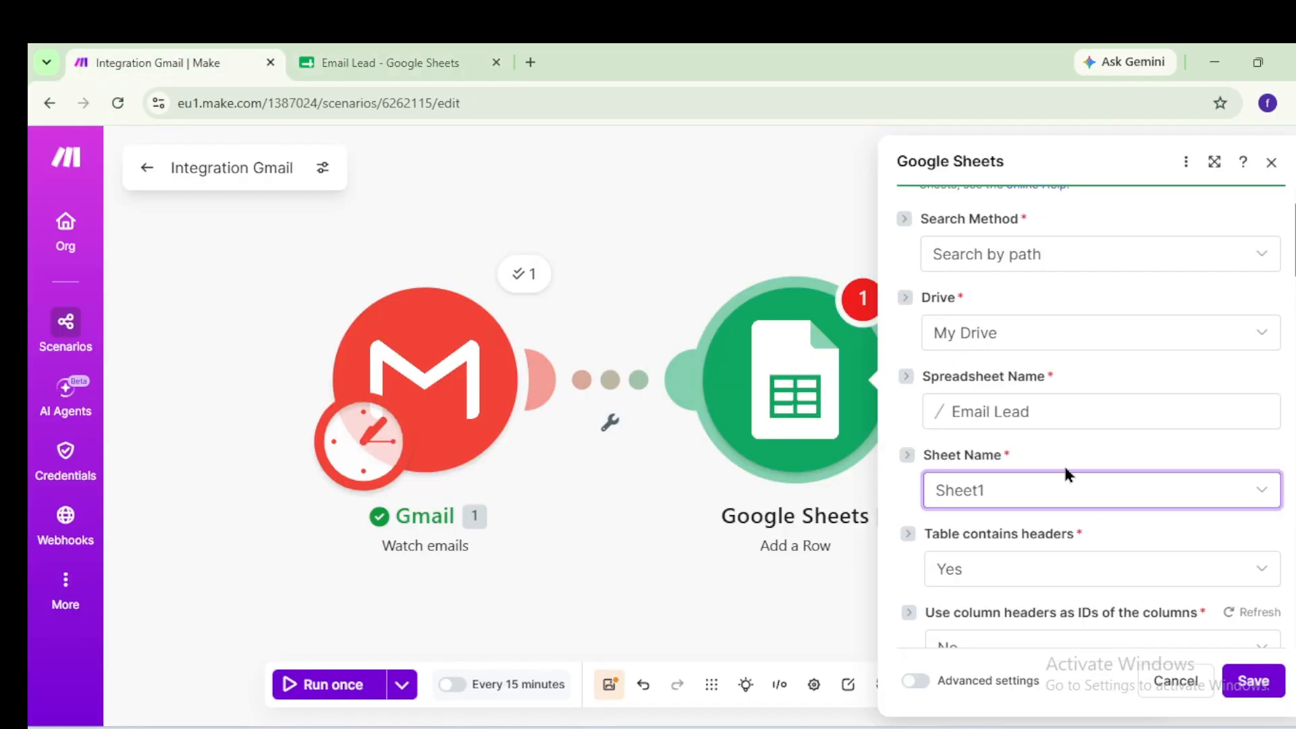
Compare the column fields with the Email Lead headers, and map From (name) to Name (A) and From (email) to Email (B).
scroll(1061, 465, down, 3)
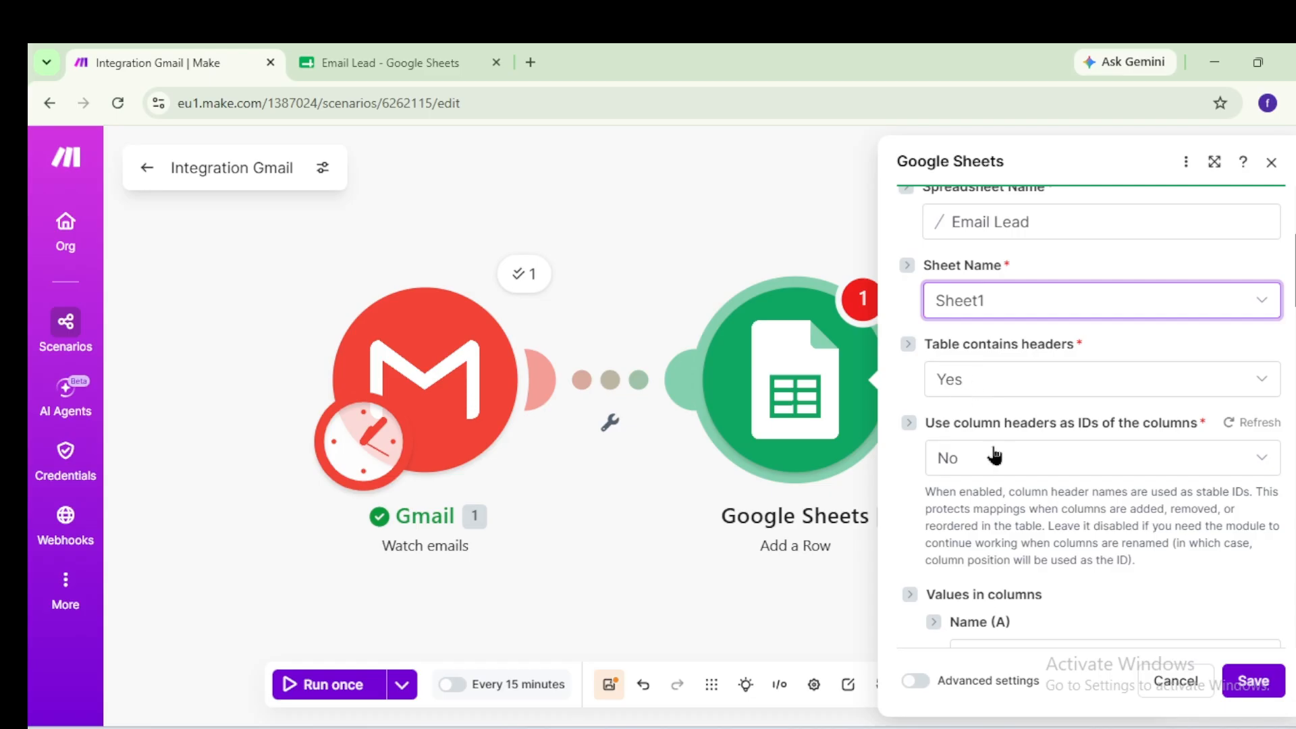
scroll(980, 442, down, 3)
scroll(1041, 286, down, 3)
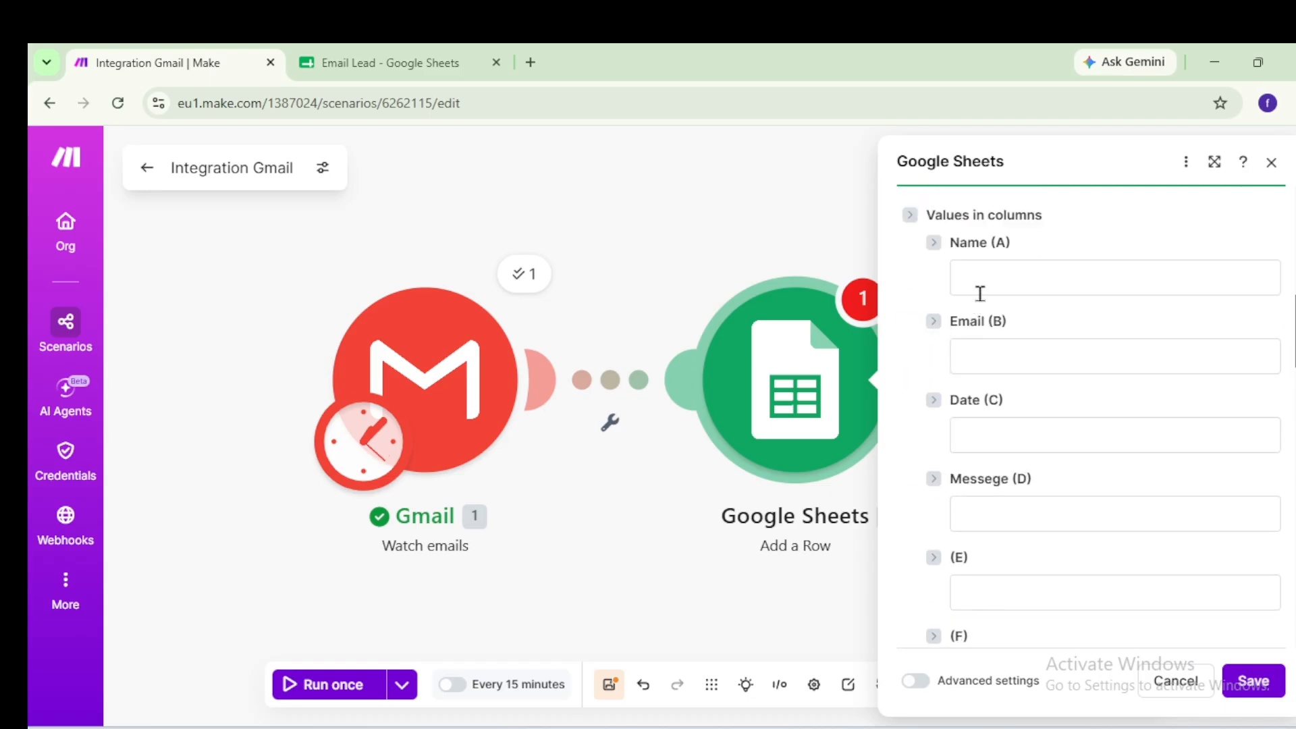
click(413, 59)
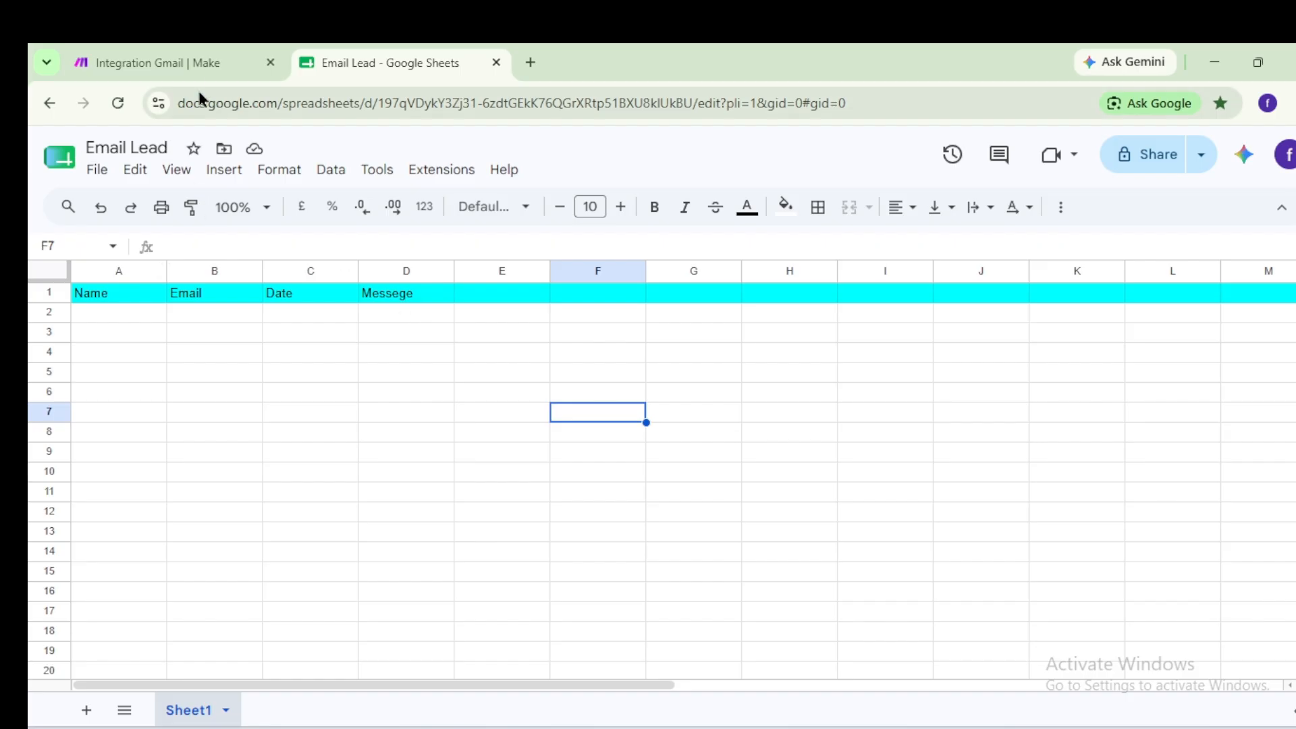
click(177, 62)
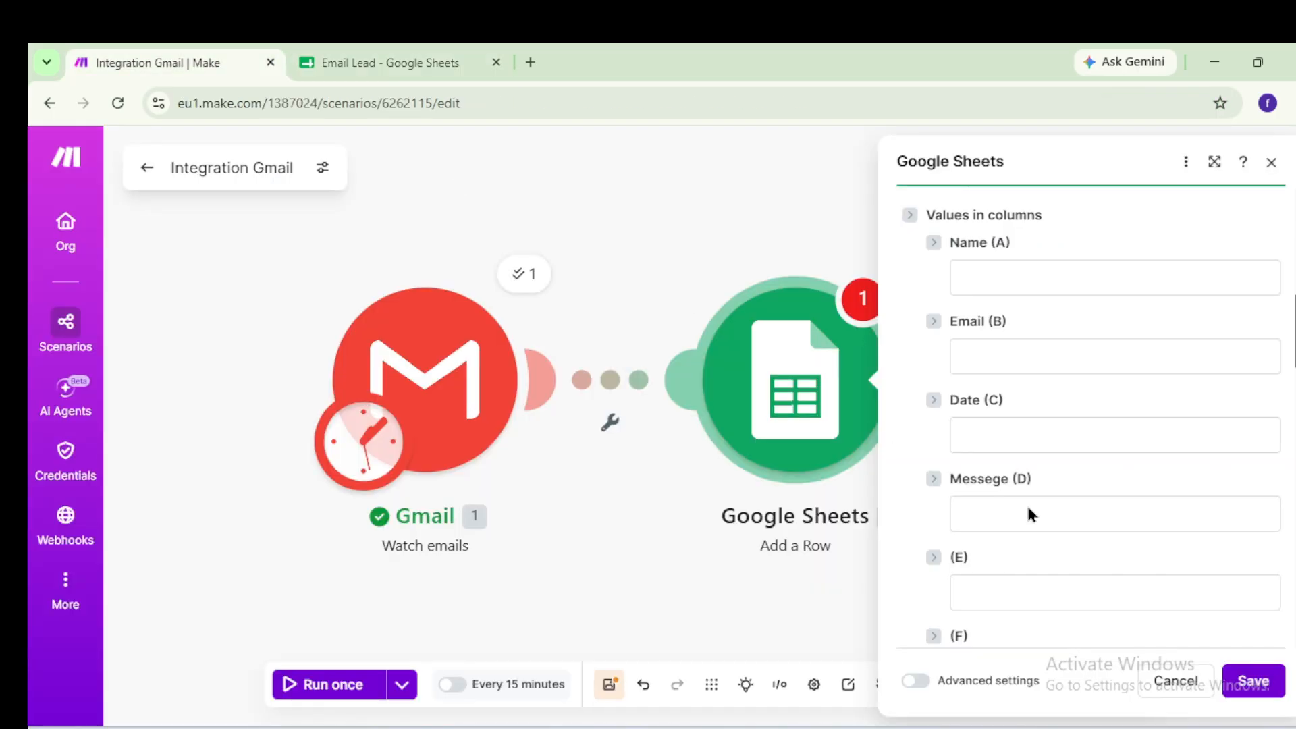
click(1050, 285)
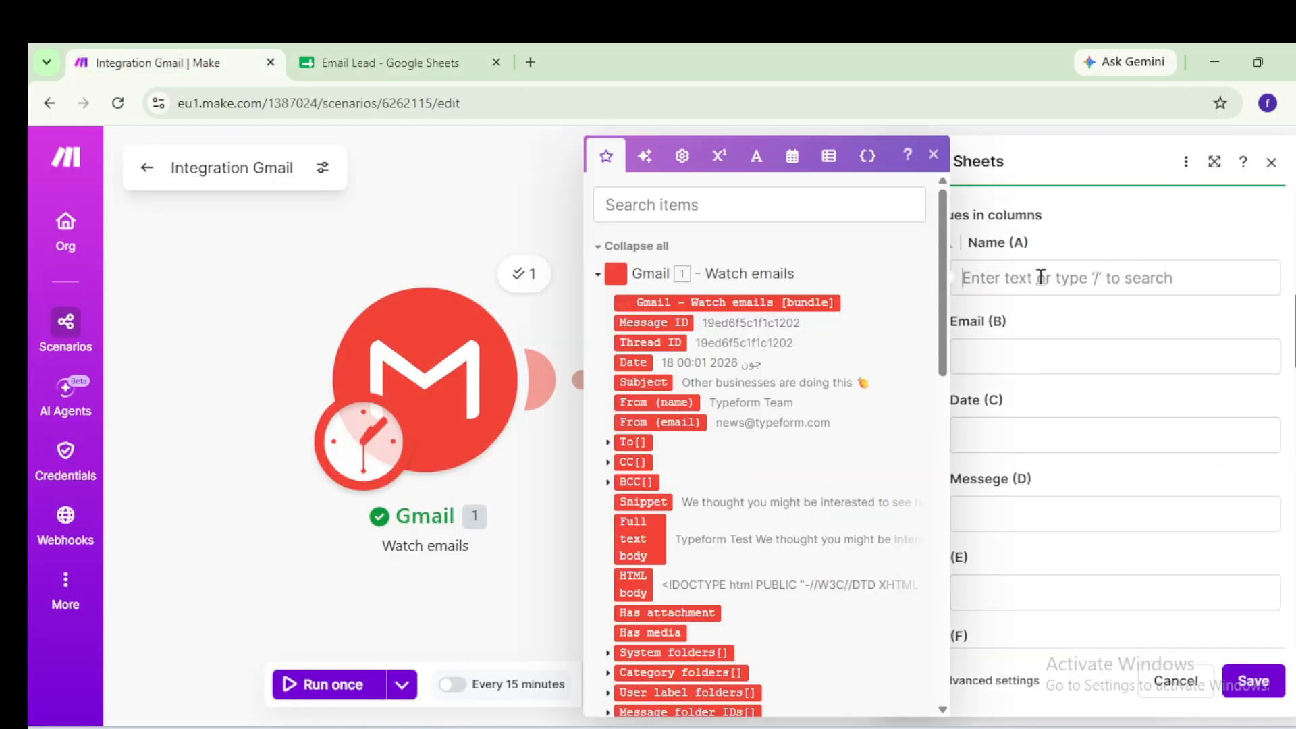
click(658, 402)
click(996, 354)
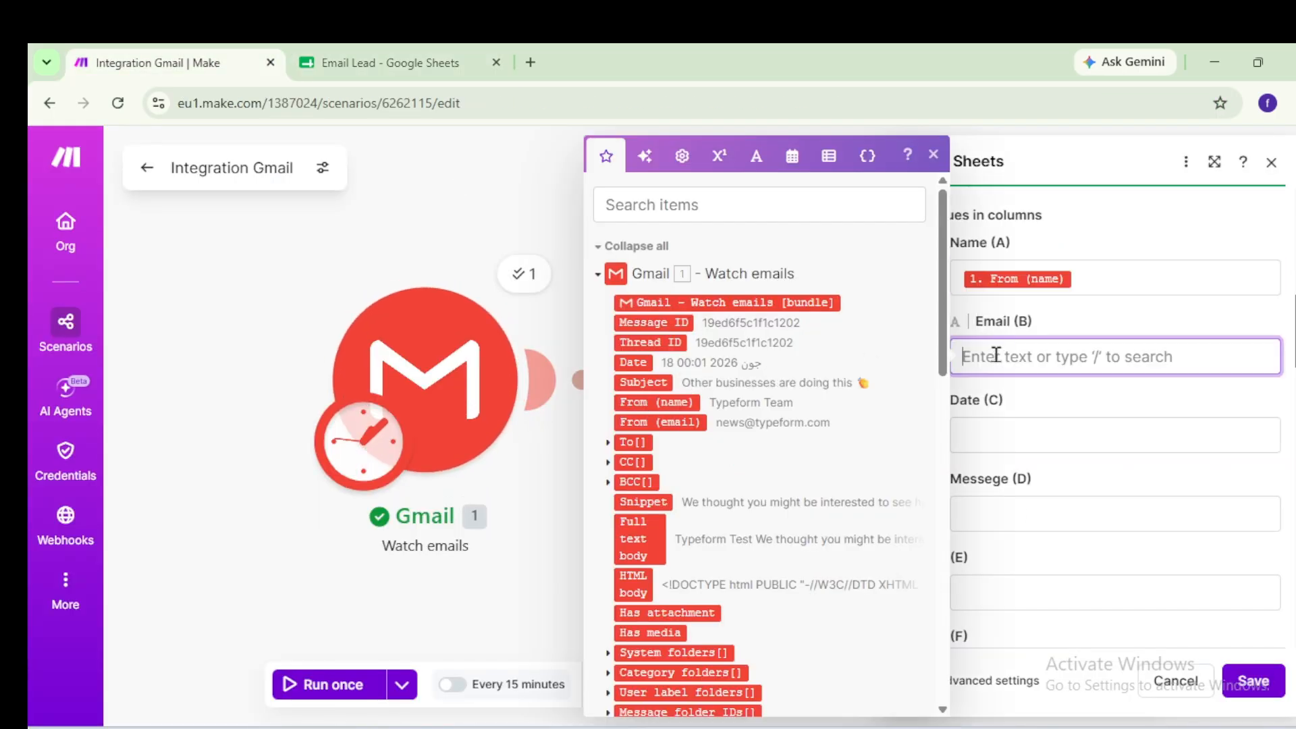
click(671, 427)
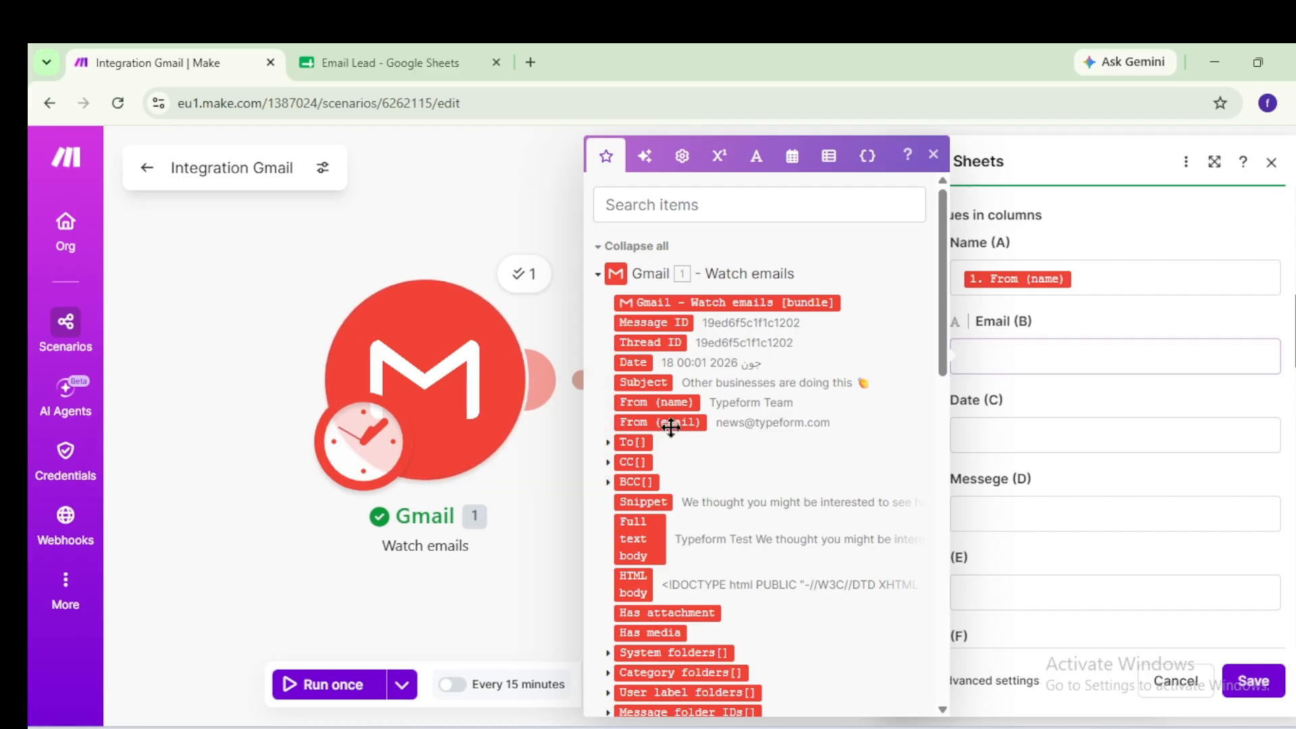
Map the Gmail Date to Date (C) and Full text body to Messege (D), and review the column mappings.
click(999, 445)
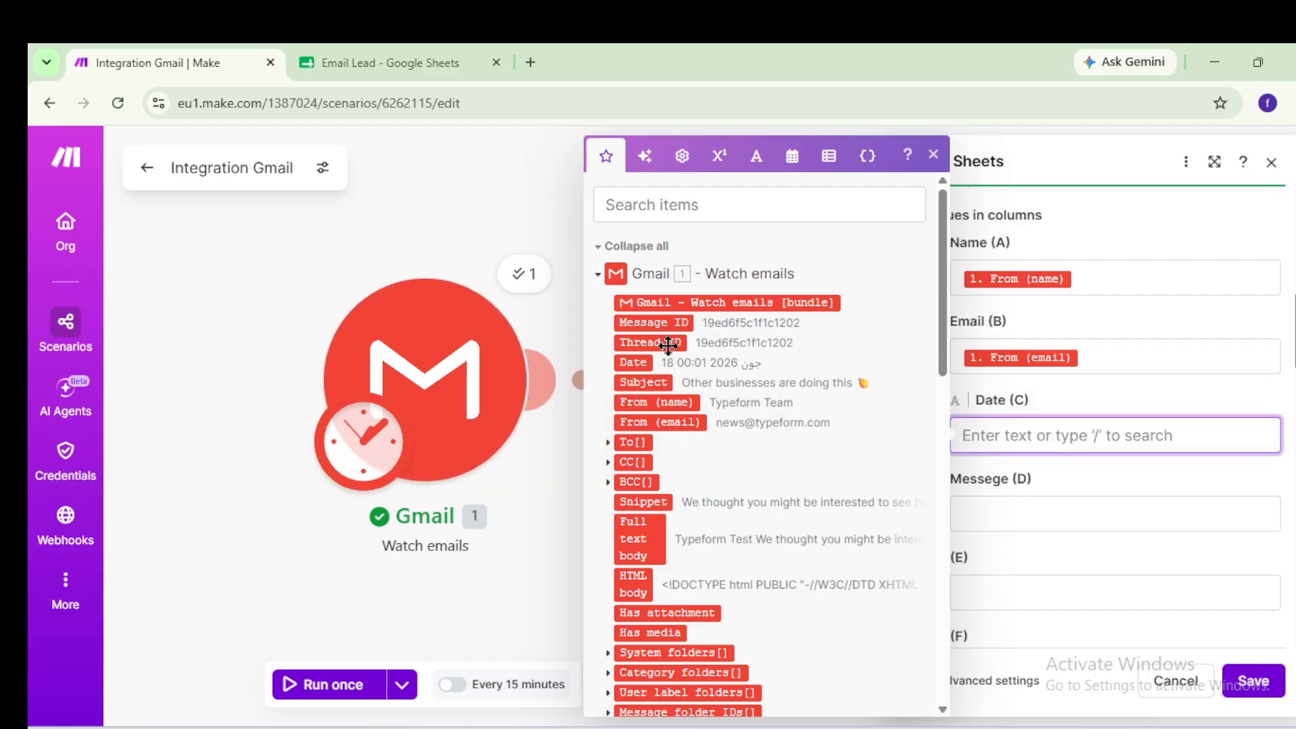
click(635, 363)
scroll(734, 397, down, 2)
click(1036, 506)
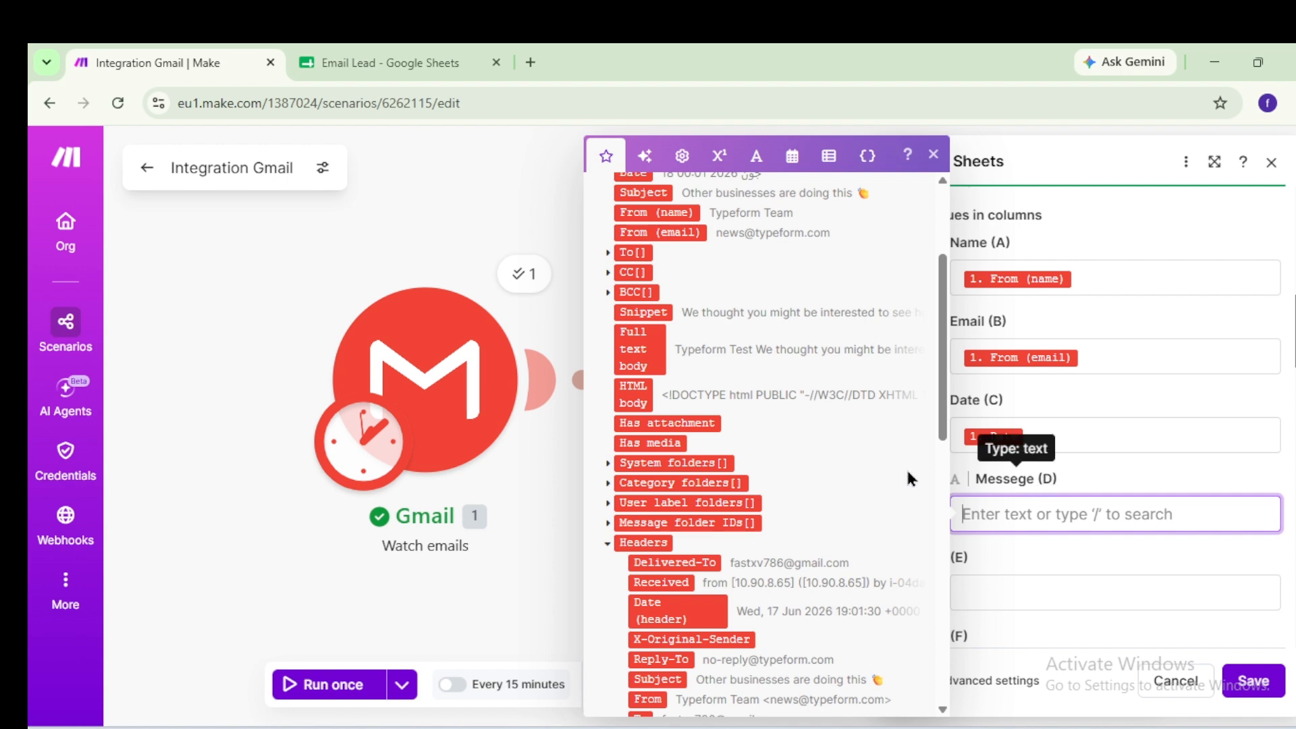
click(629, 357)
scroll(1040, 545, down, 2)
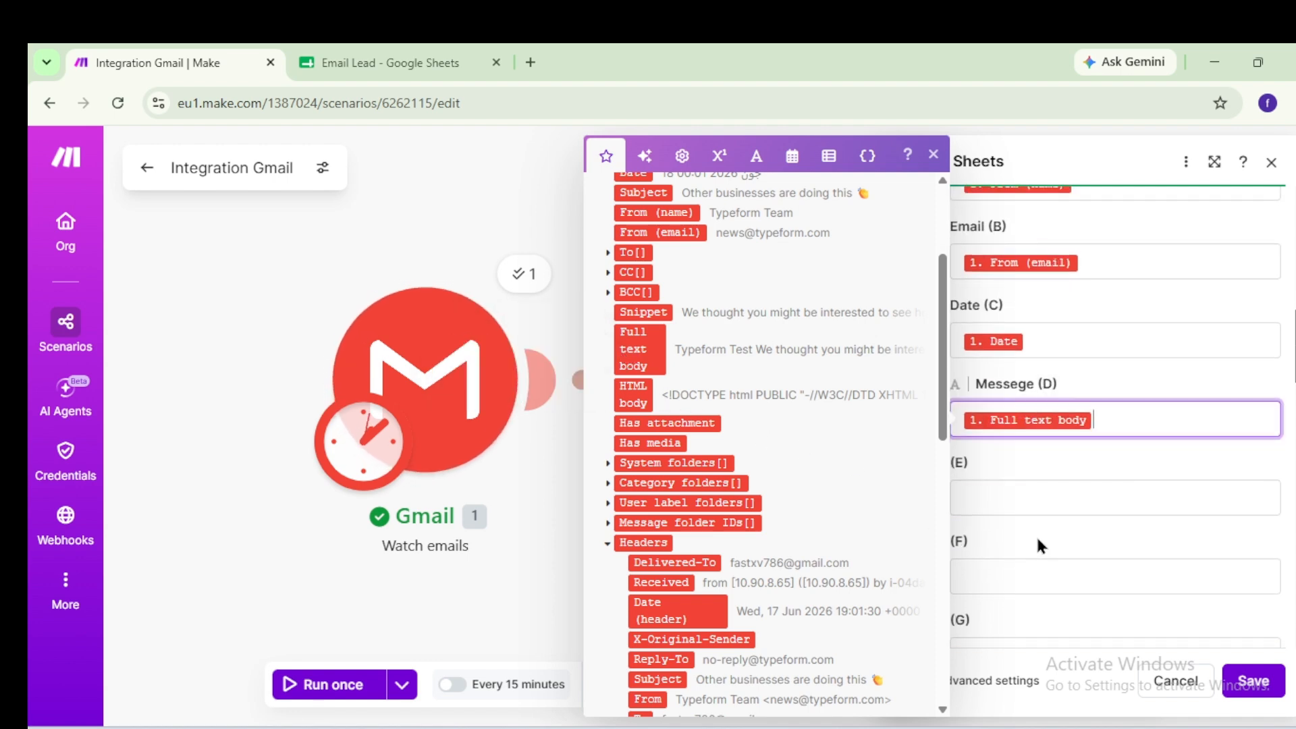
scroll(1198, 608, up, 4)
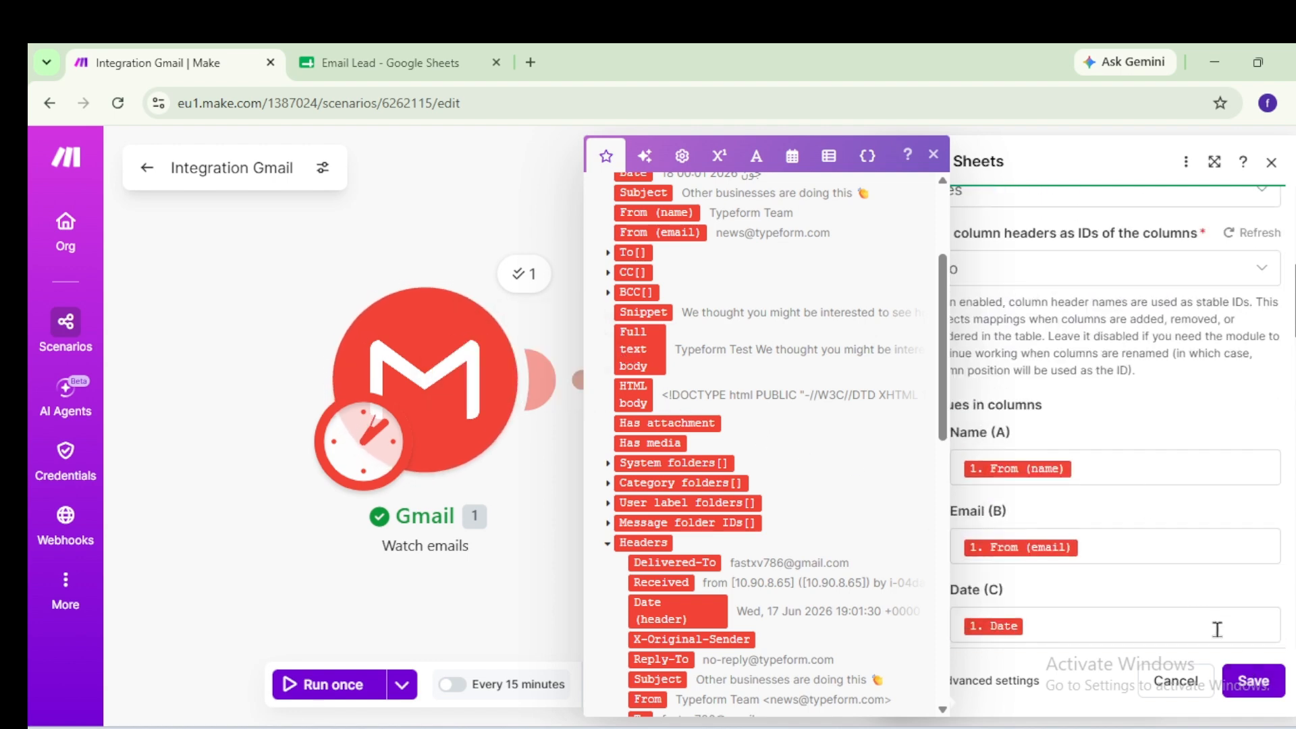
scroll(803, 456, down, 2)
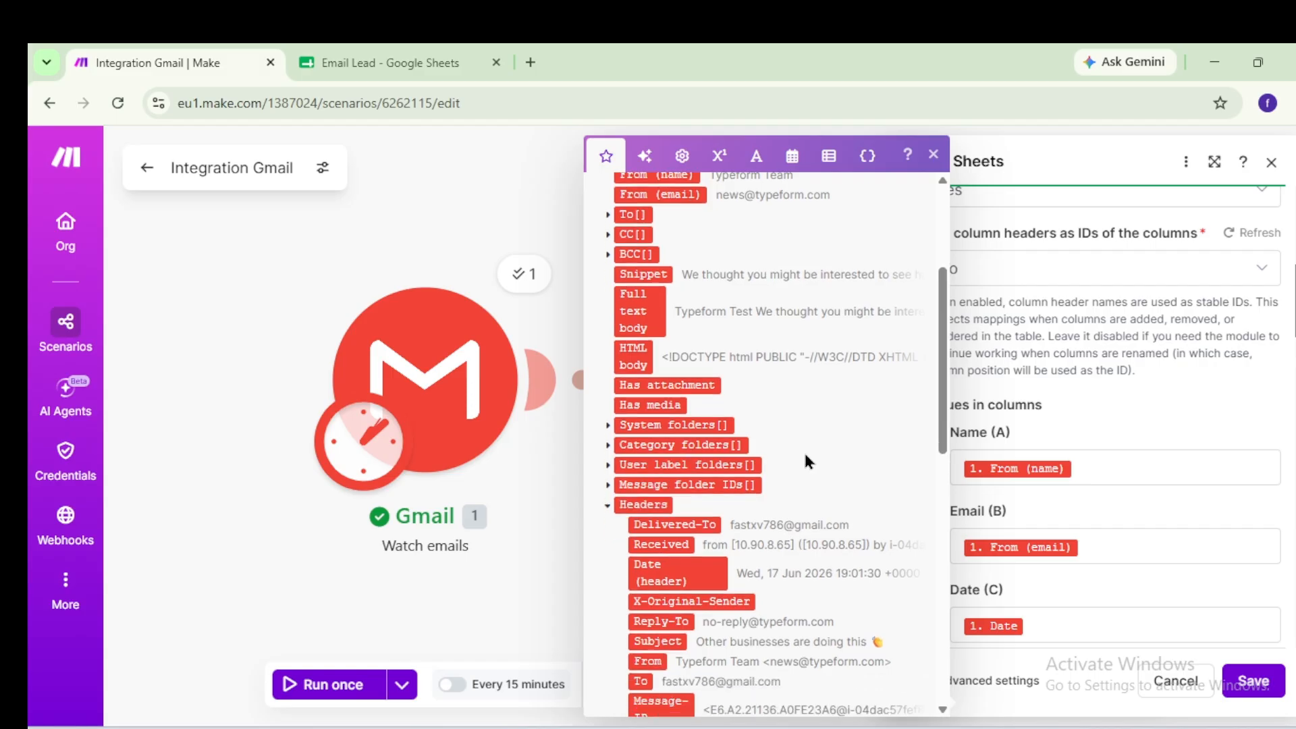
scroll(1027, 344, down, 4)
scroll(1084, 300, up, 1)
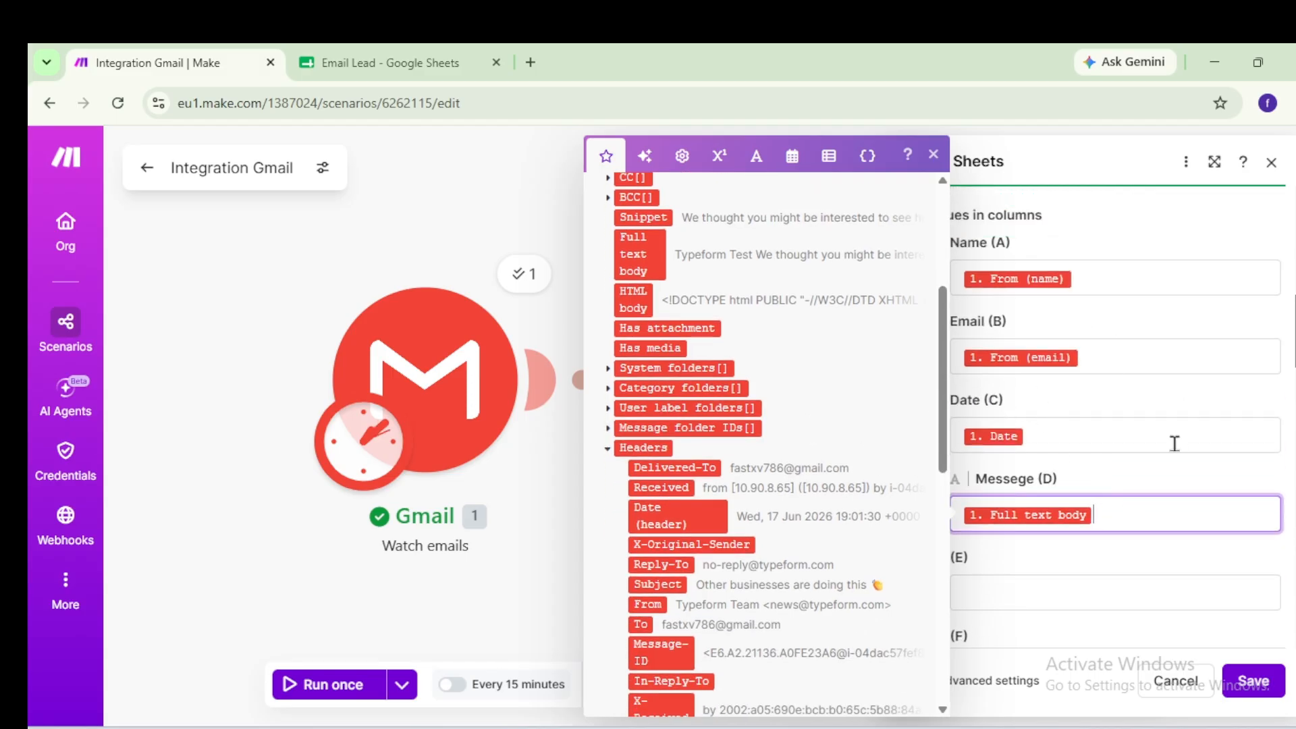
Save the Google Sheets column mappings and run the scenario once with existing data from the 20/6/2026 13:02:50 run.
click(1247, 683)
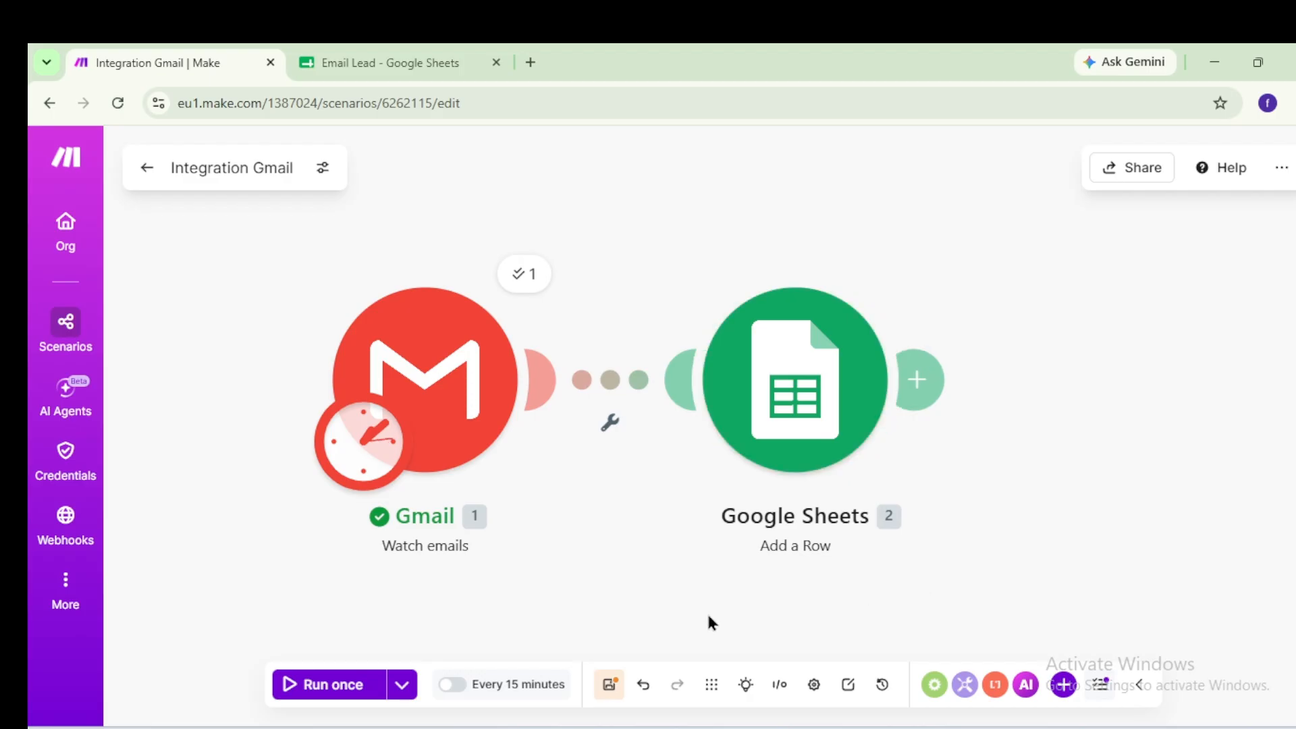
click(405, 685)
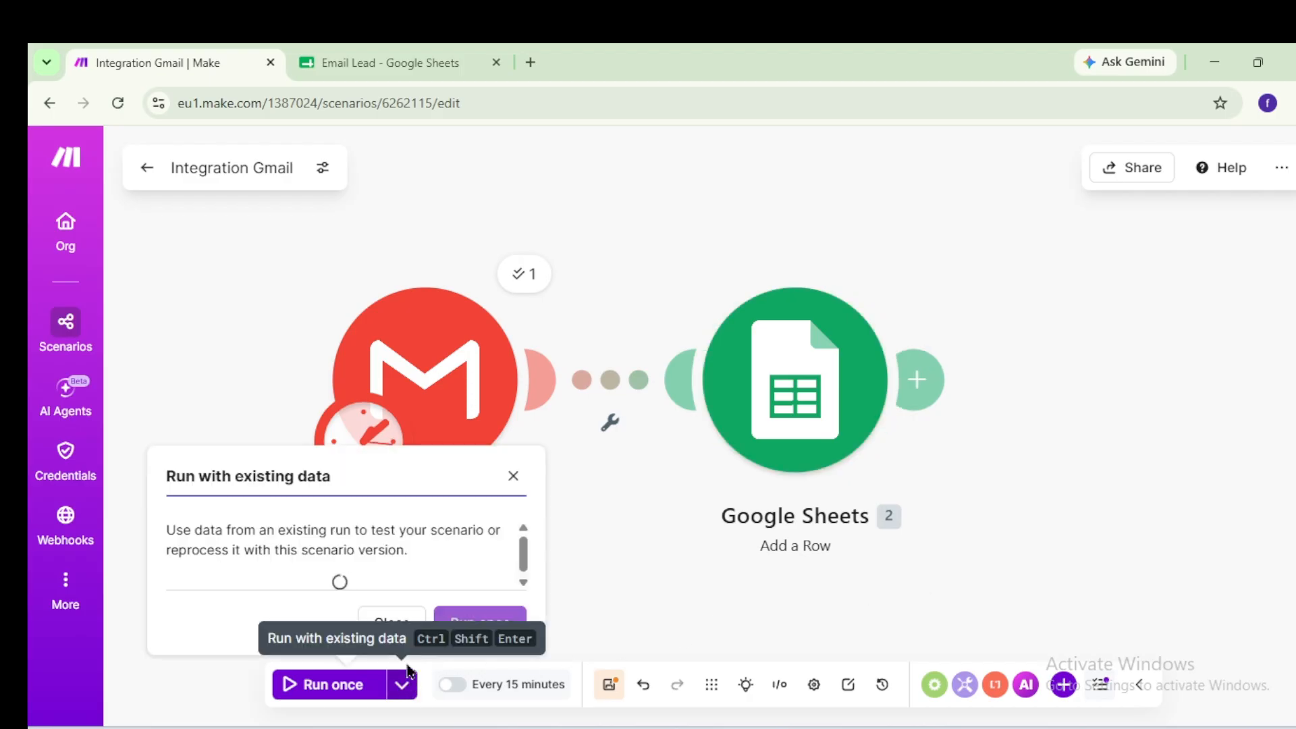
click(417, 570)
click(413, 602)
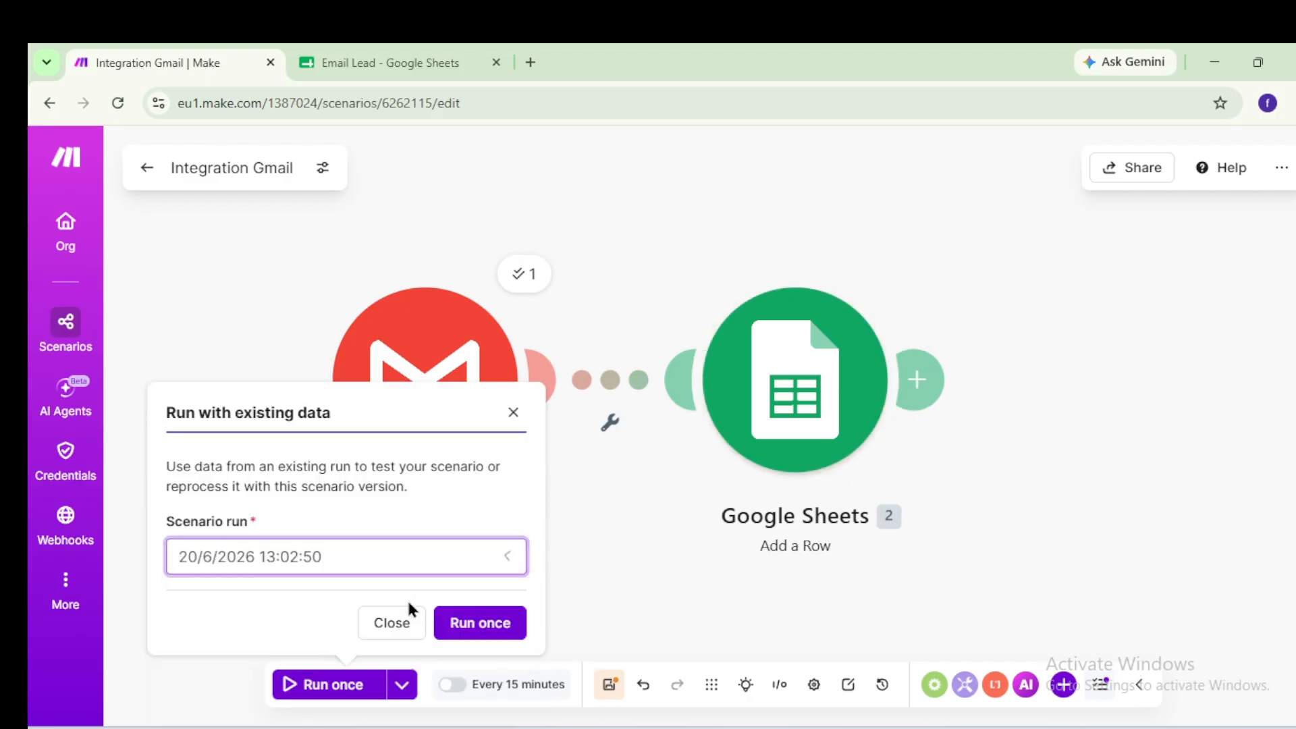
click(480, 623)
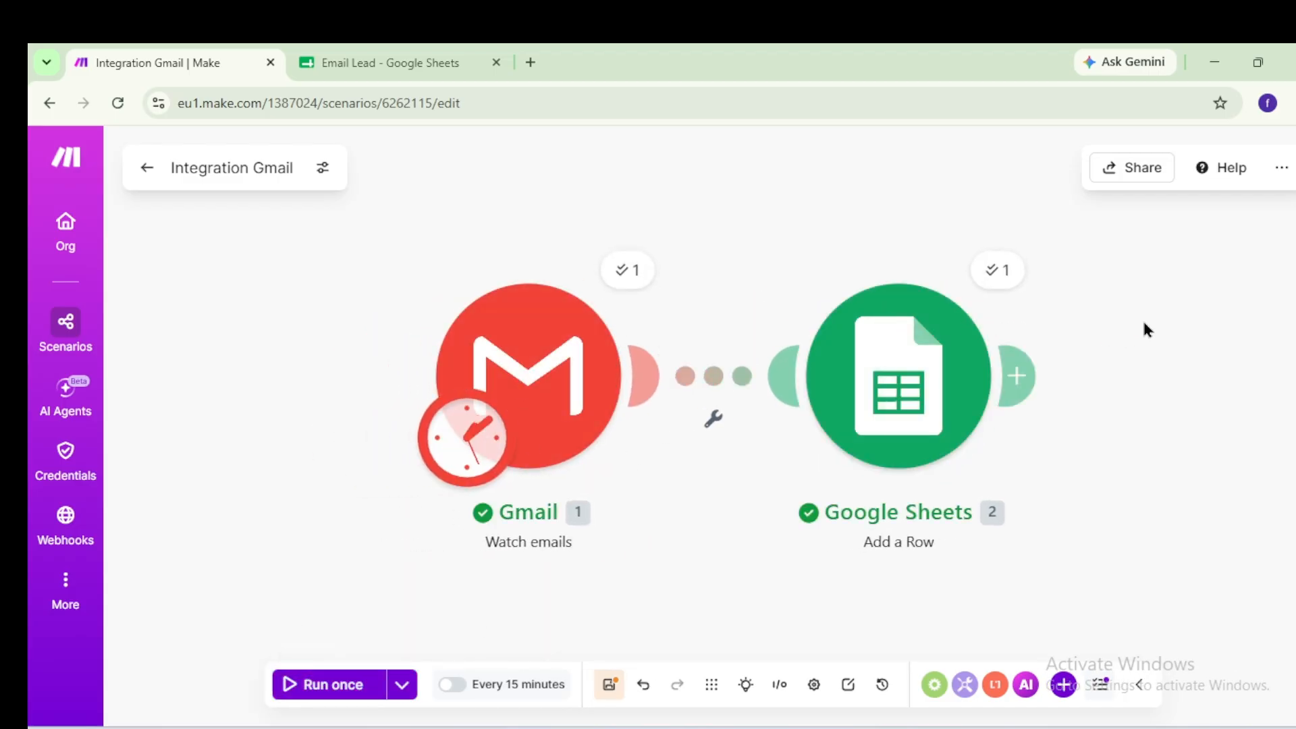
Switch to the Email Lead spreadsheet and examine the added row's name, email, date and message text.
click(392, 61)
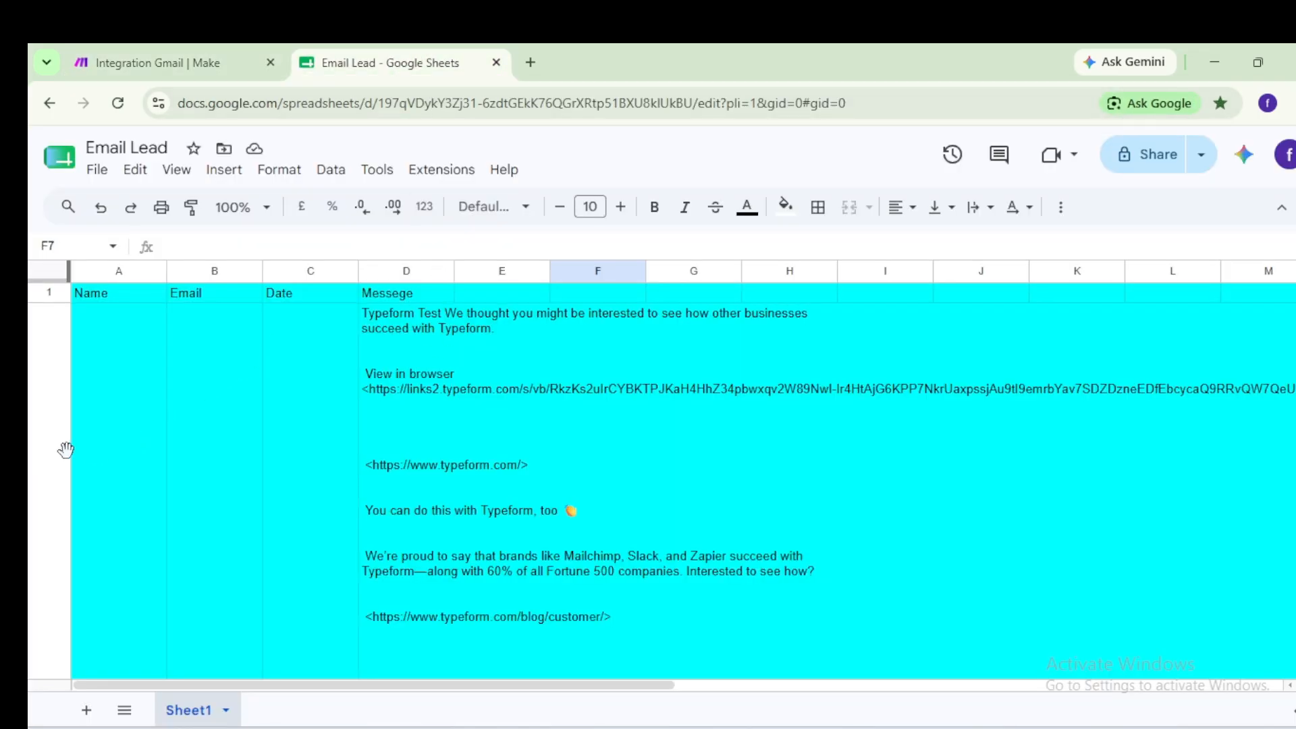
scroll(227, 440, down, 10)
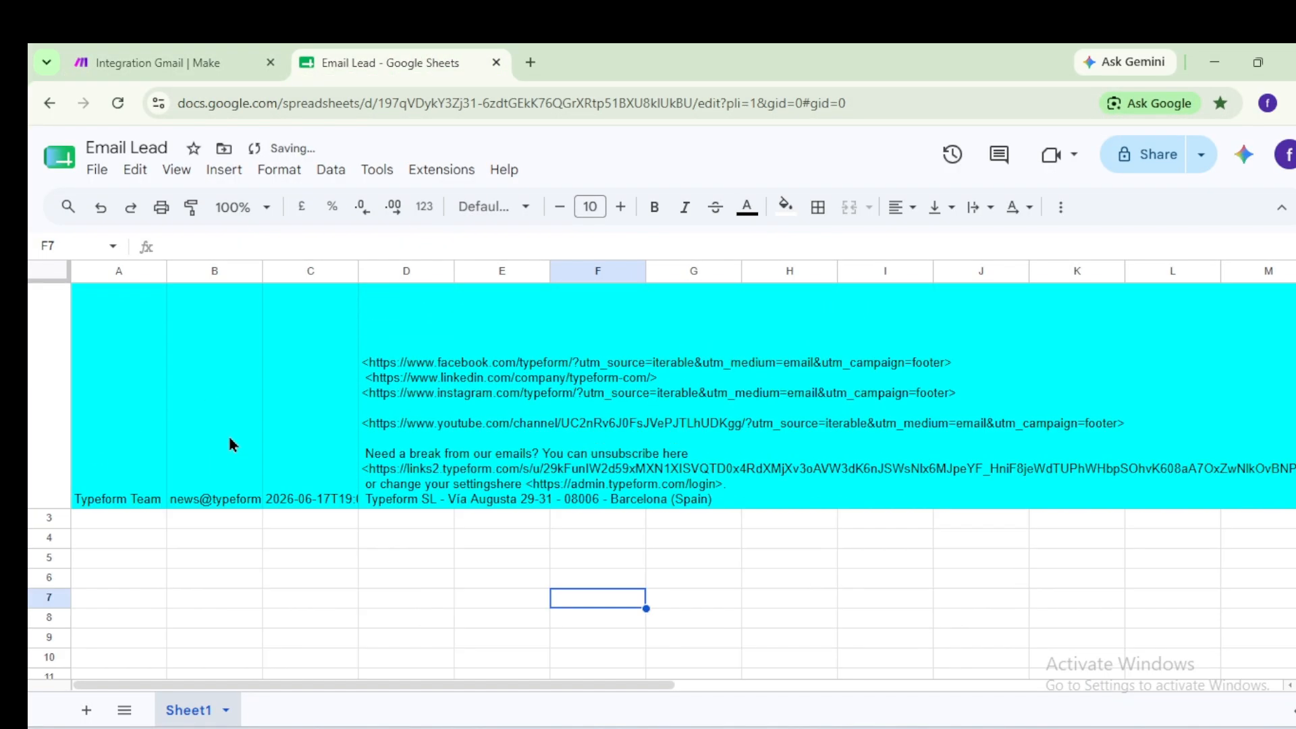
scroll(229, 442, up, 10)
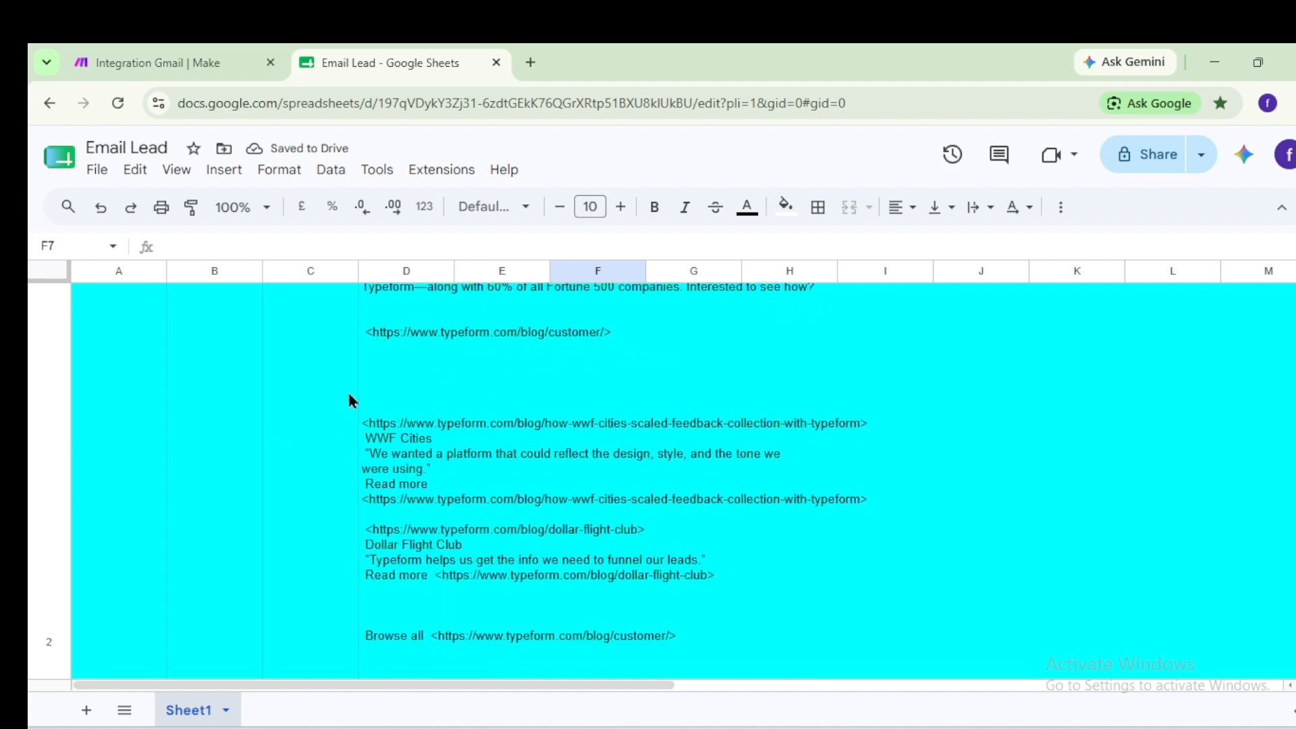
scroll(350, 400, up, 5)
scroll(515, 413, down, 10)
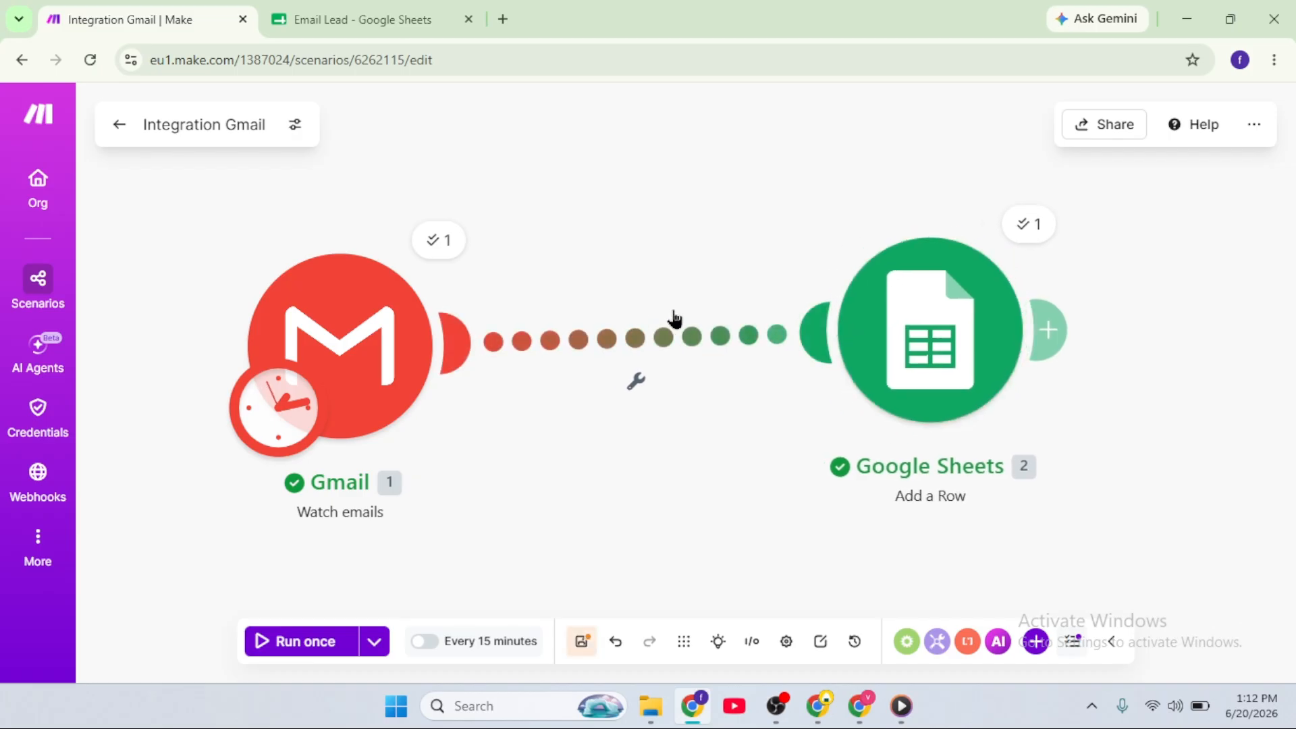
In the Make scenario, move the Google Sheets module level with the Gmail module.
drag(896, 332, 906, 345)
scroll(906, 344, down, 2)
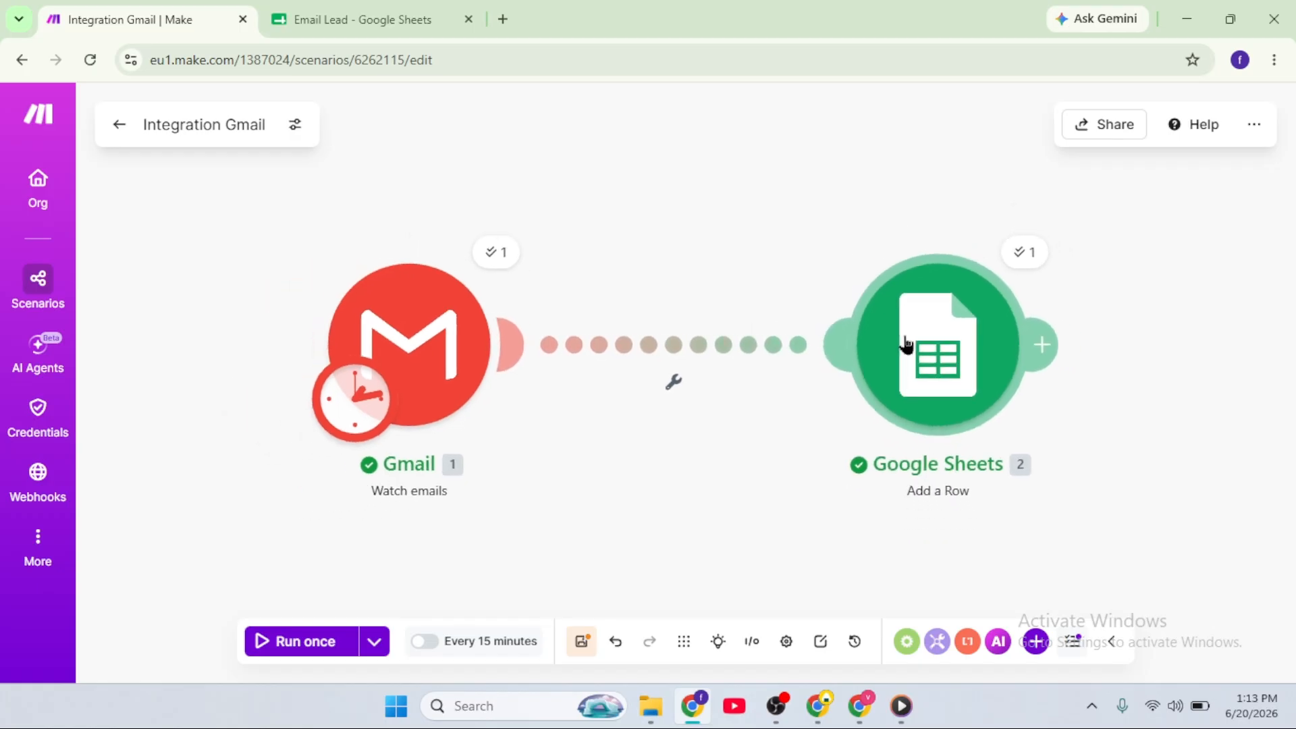